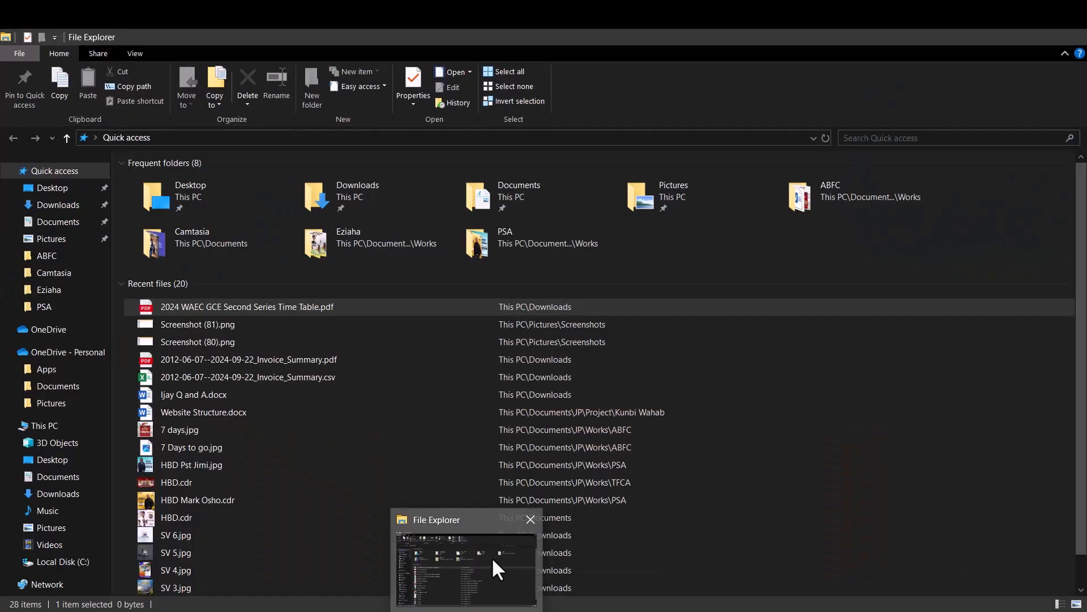
- Open the Downloads folder in File Explorer and browse through its files
{"action": "left_click", "coordinate": [491, 556]}
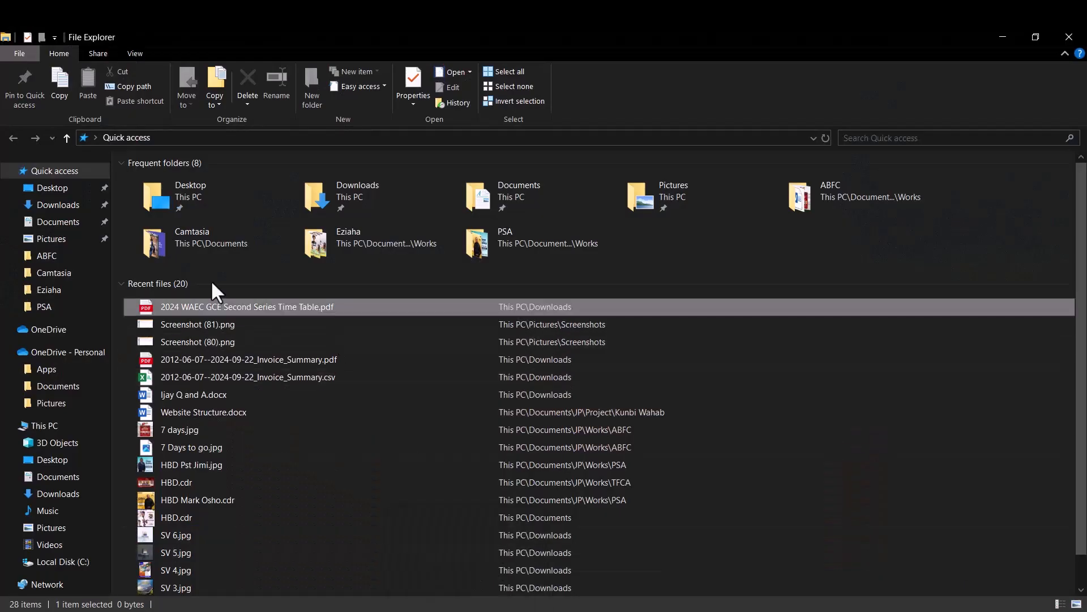
{"action": "double_click", "coordinate": [410, 182]}
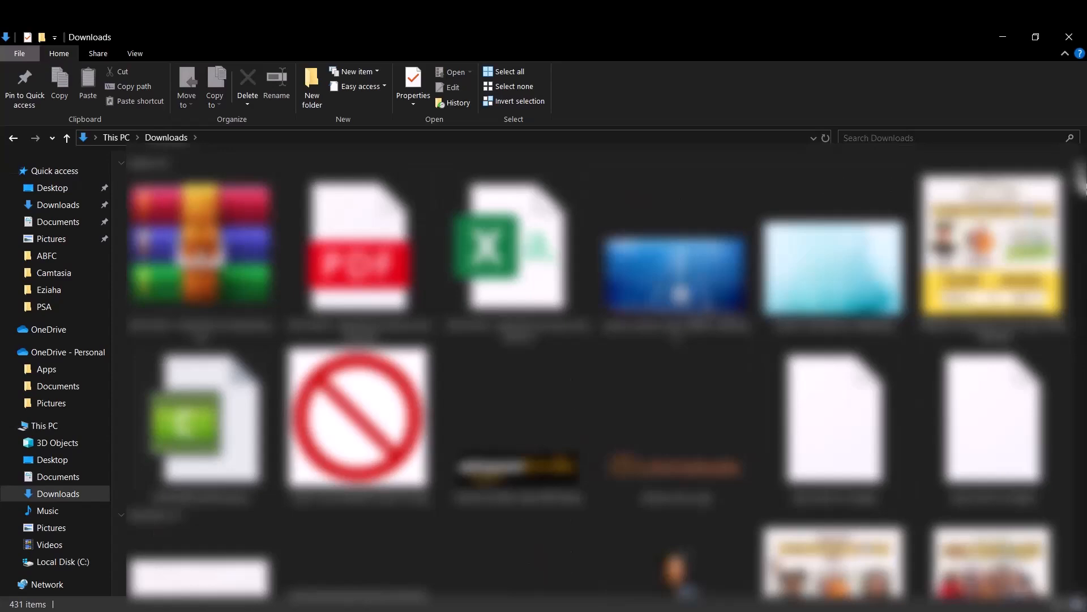
{"action": "scroll", "coordinate": [1079, 184], "scroll_direction": "down", "scroll_amount": 5}
{"action": "scroll", "coordinate": [1080, 208], "scroll_direction": "down", "scroll_amount": 3}
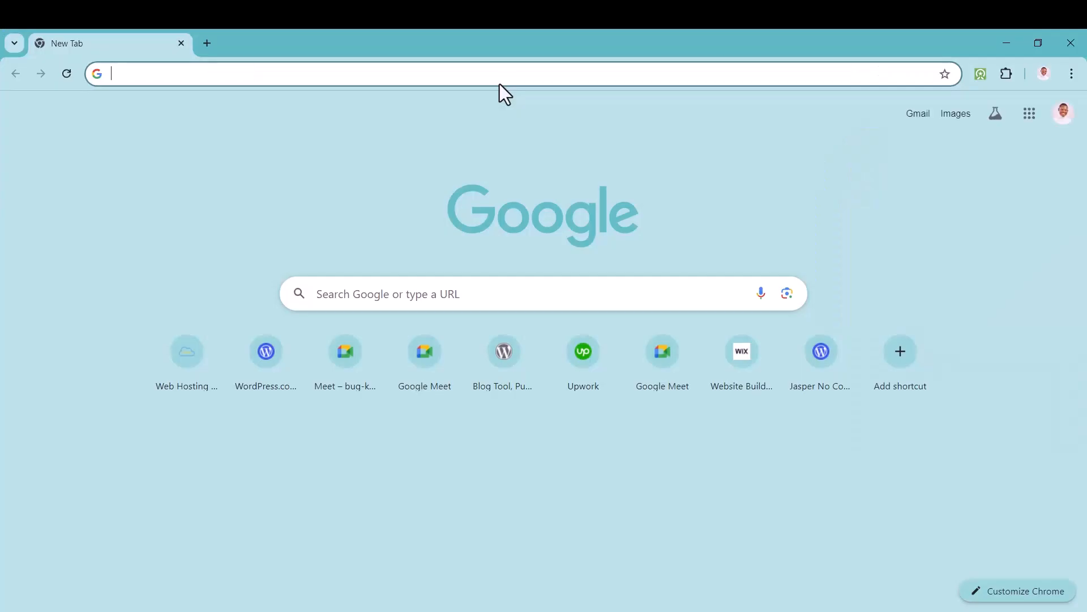
- In Chrome, search the web for "xammp download" and open the Apache Friends XAMPP download page
{"action": "type", "text": "xam"}
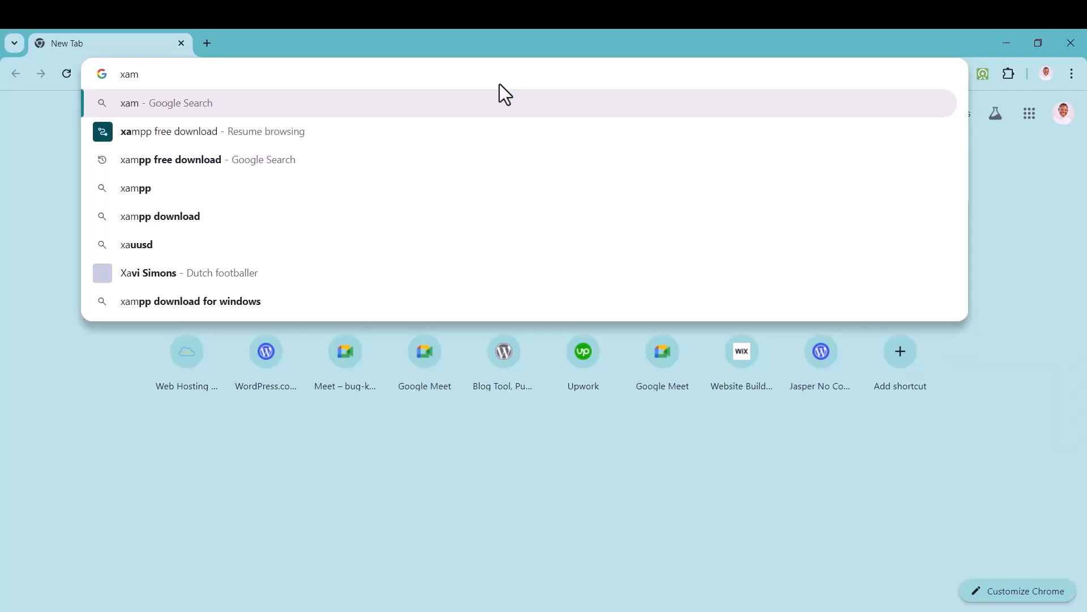
{"action": "type", "text": "pp"}
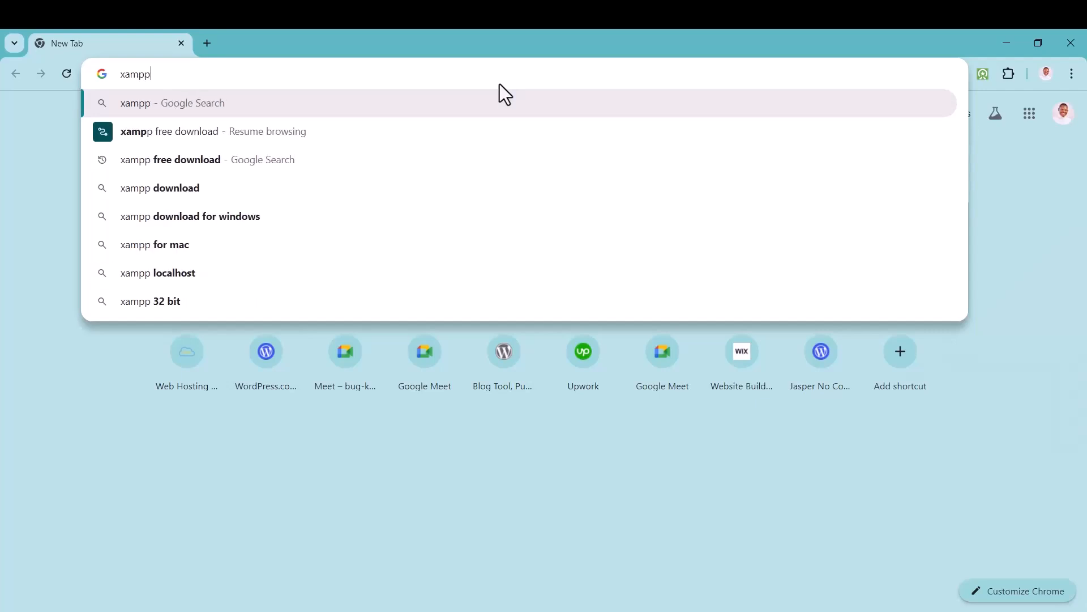
{"action": "key", "text": "BackSpace"}
{"action": "key", "text": "BackSpace"}
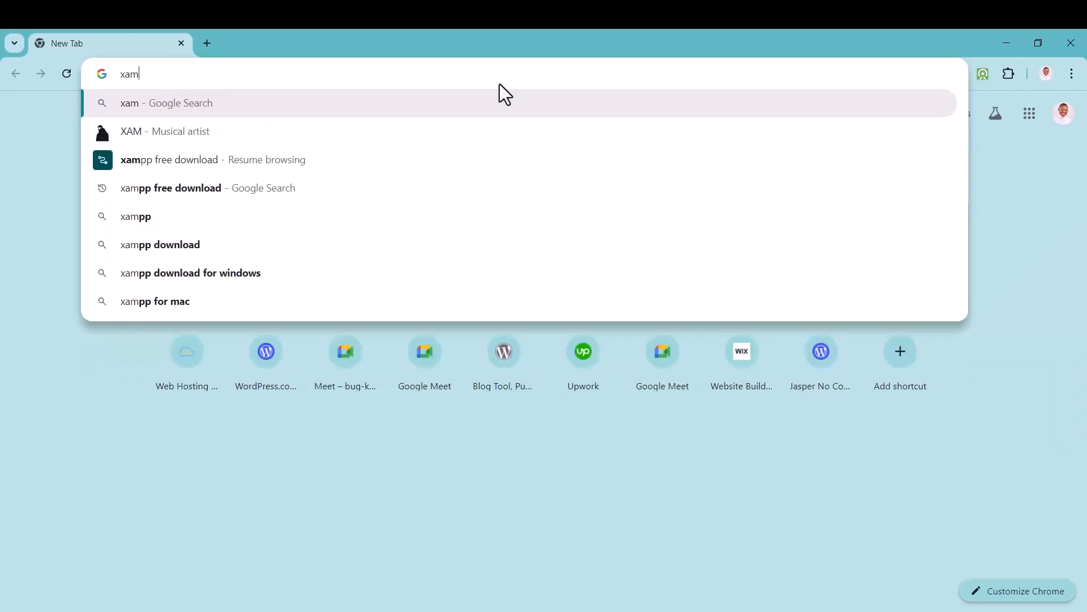
{"action": "type", "text": "mp download"}
{"action": "key", "text": "Return"}
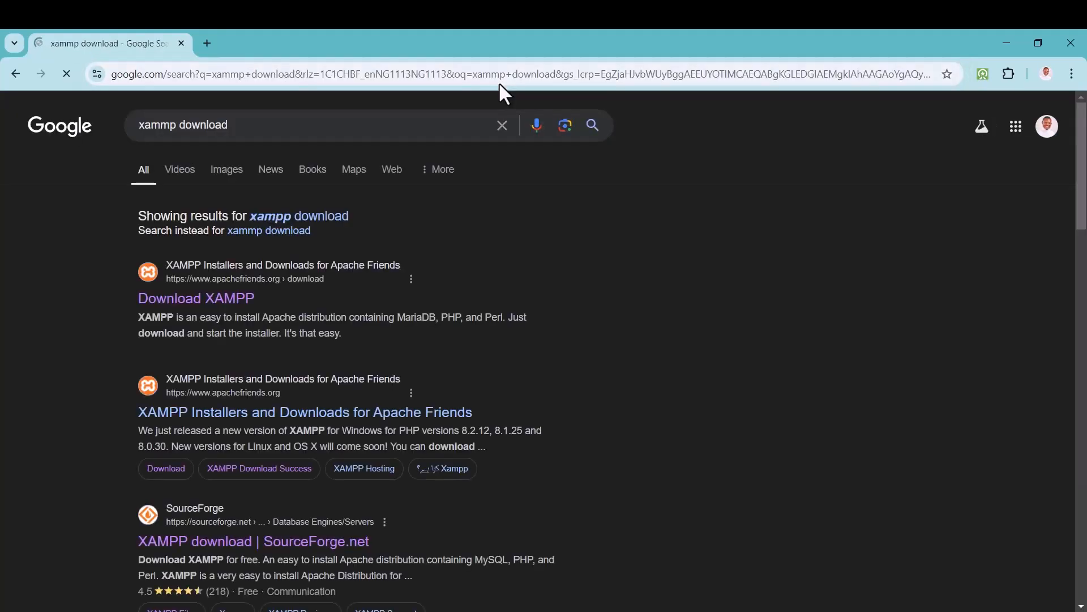
{"action": "left_click", "coordinate": [193, 304]}
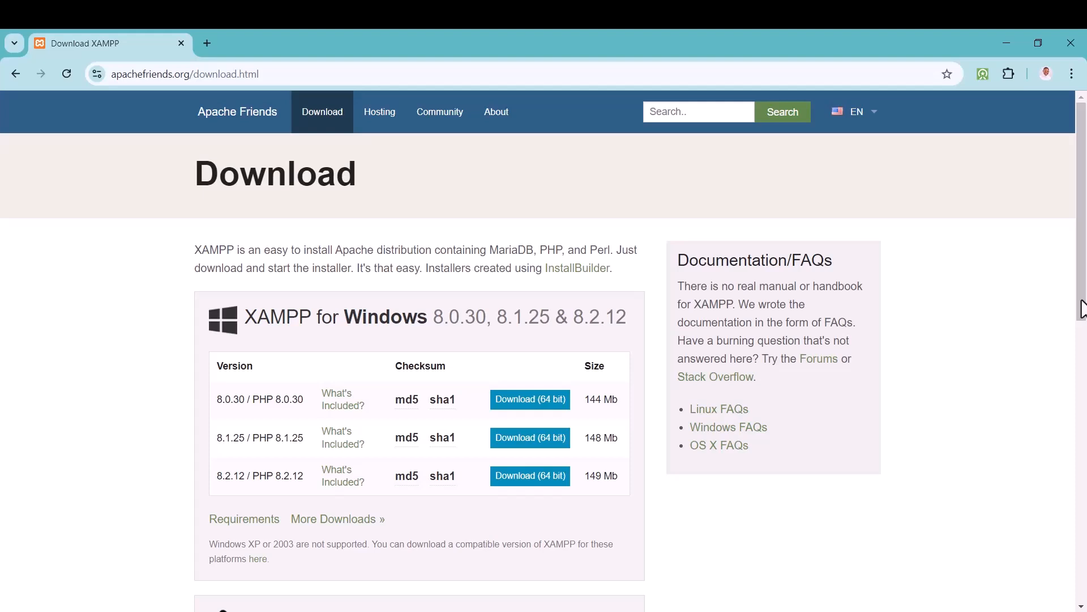
{"action": "mouse_move", "coordinate": [1081, 309]}
{"action": "left_mouse_down"}
{"action": "mouse_move", "coordinate": [1060, 587]}
{"action": "mouse_move", "coordinate": [1069, 309]}
{"action": "left_mouse_up"}
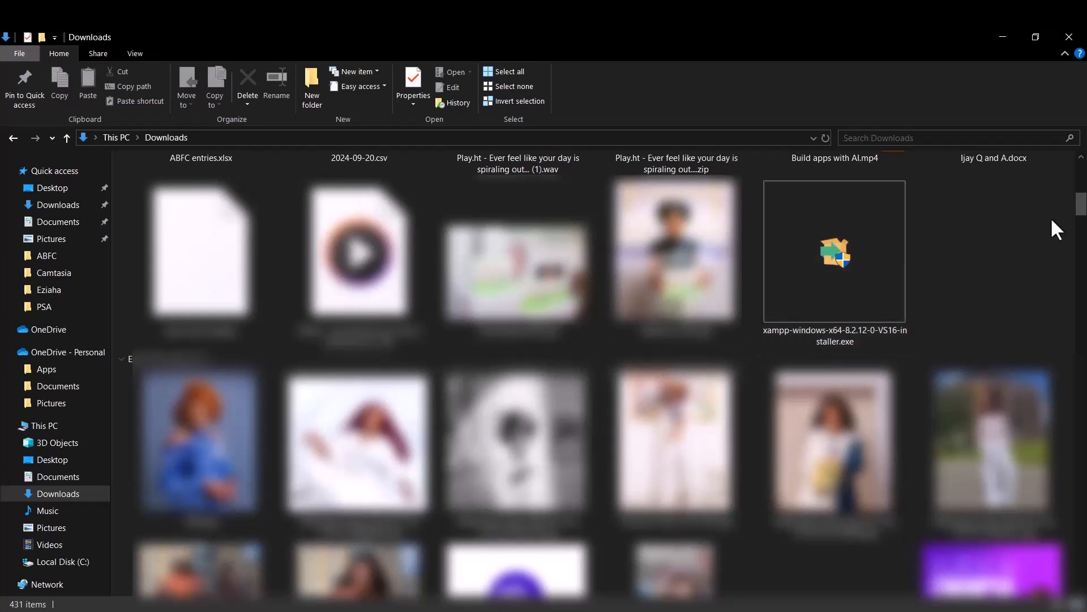
- Run xampp-windows-x64-8.2.12-0-VS16-installer.exe from the Downloads folder as administrator, clearing the open windows out of the way
{"action": "left_click", "coordinate": [823, 280]}
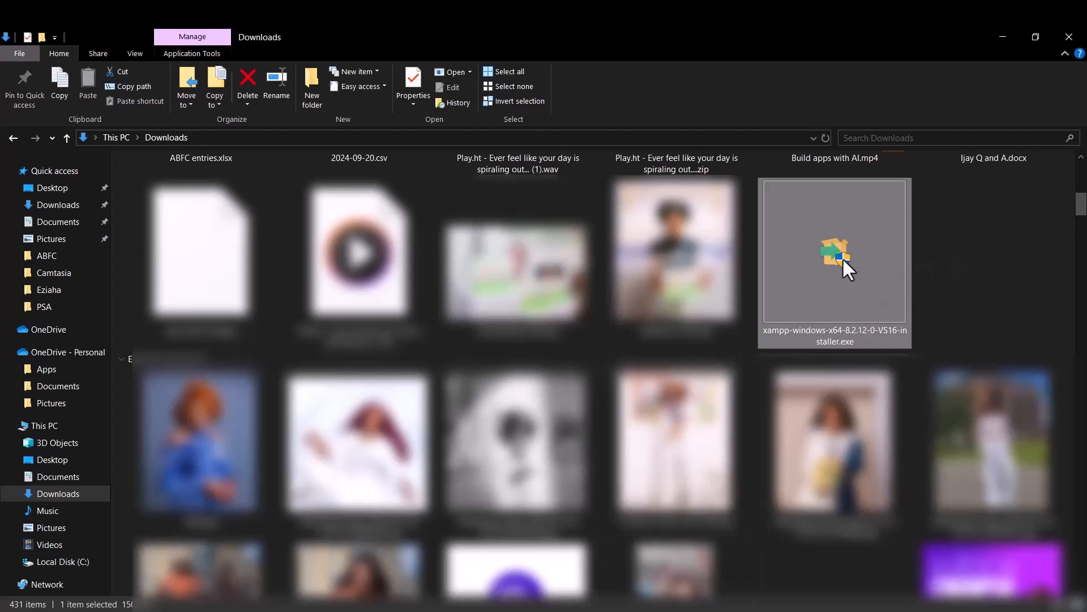
{"action": "left_click", "coordinate": [1002, 37]}
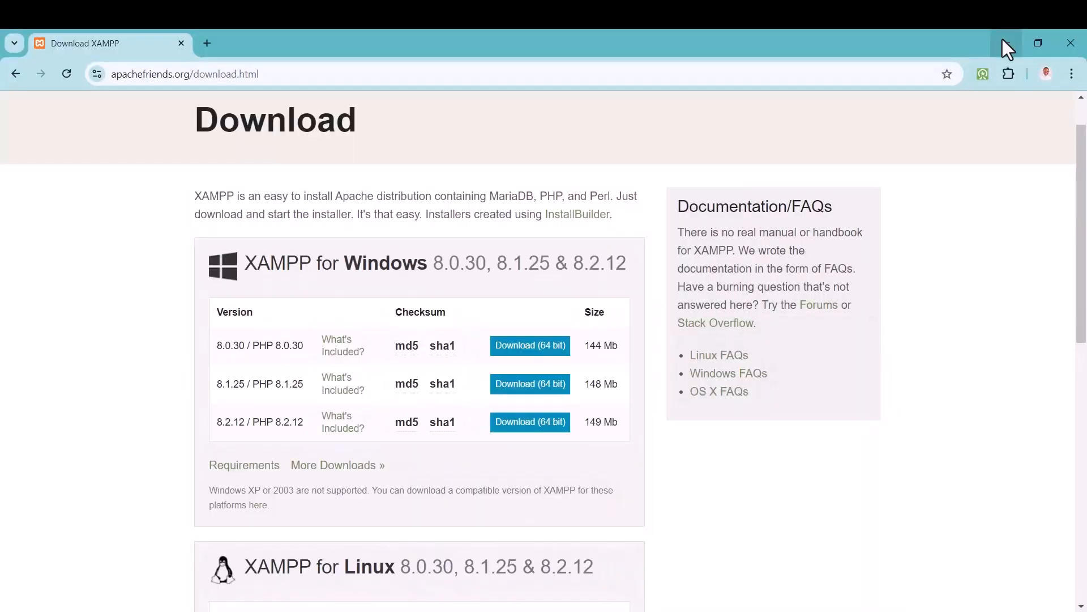
{"action": "left_click", "coordinate": [1002, 39]}
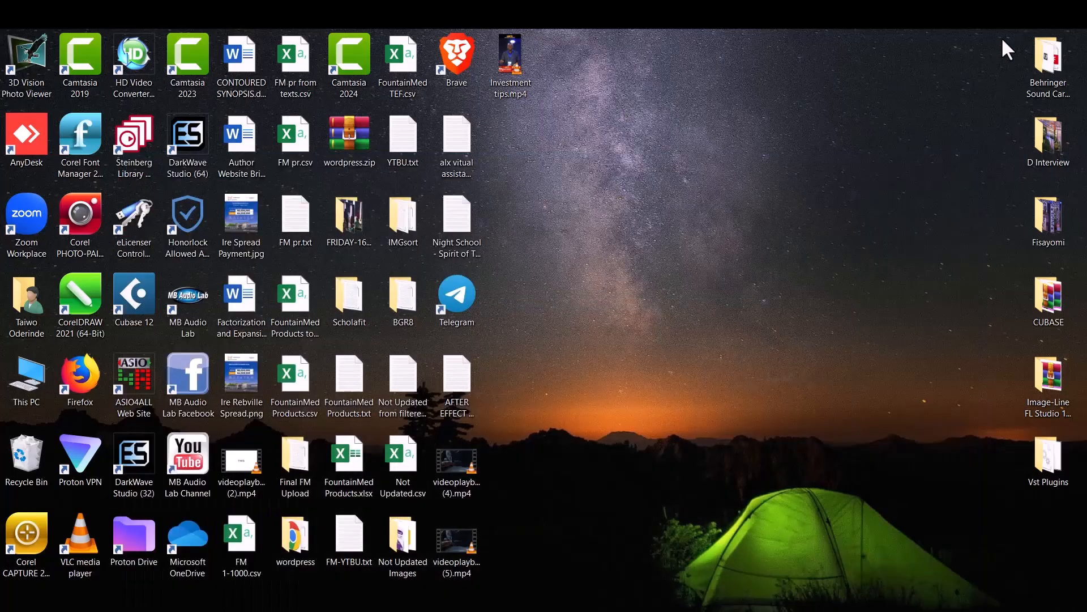
{"action": "left_click", "coordinate": [457, 611]}
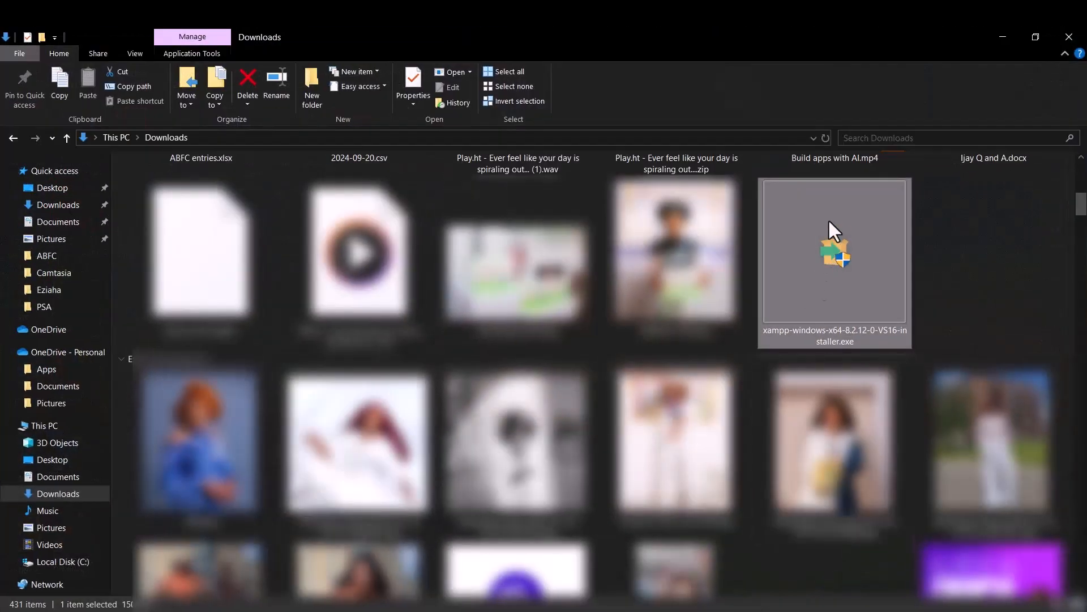
{"action": "right_click", "coordinate": [832, 227]}
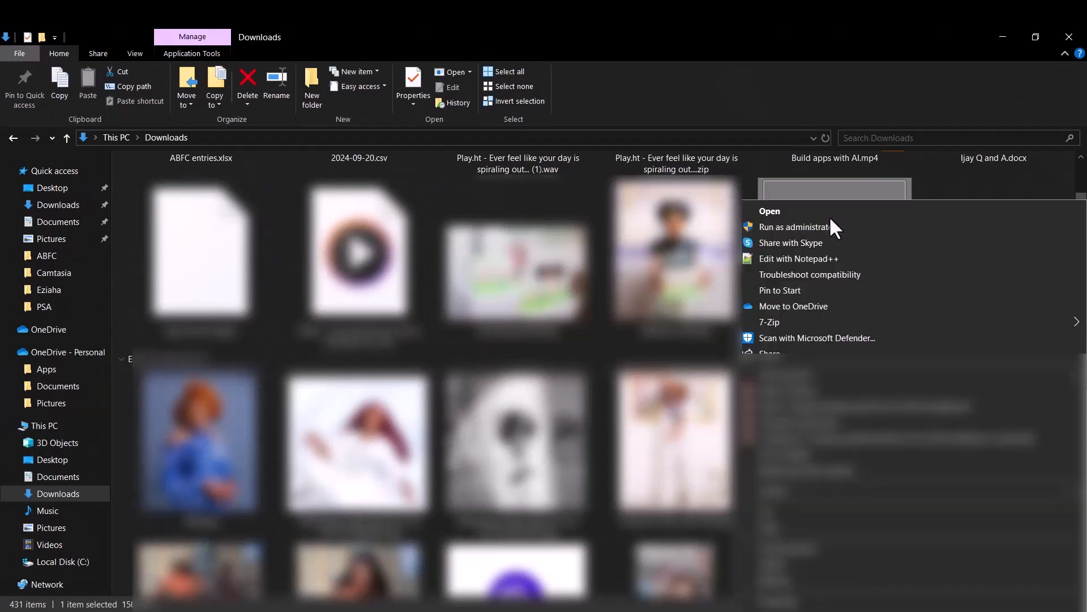
{"action": "left_click", "coordinate": [818, 228]}
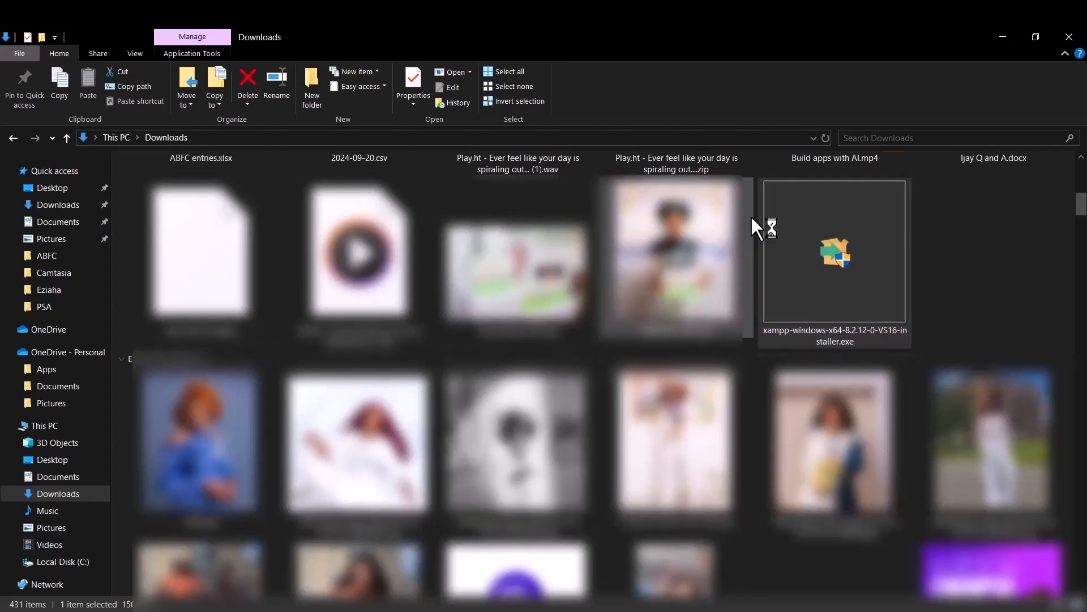
{"action": "left_click", "coordinate": [1003, 37]}
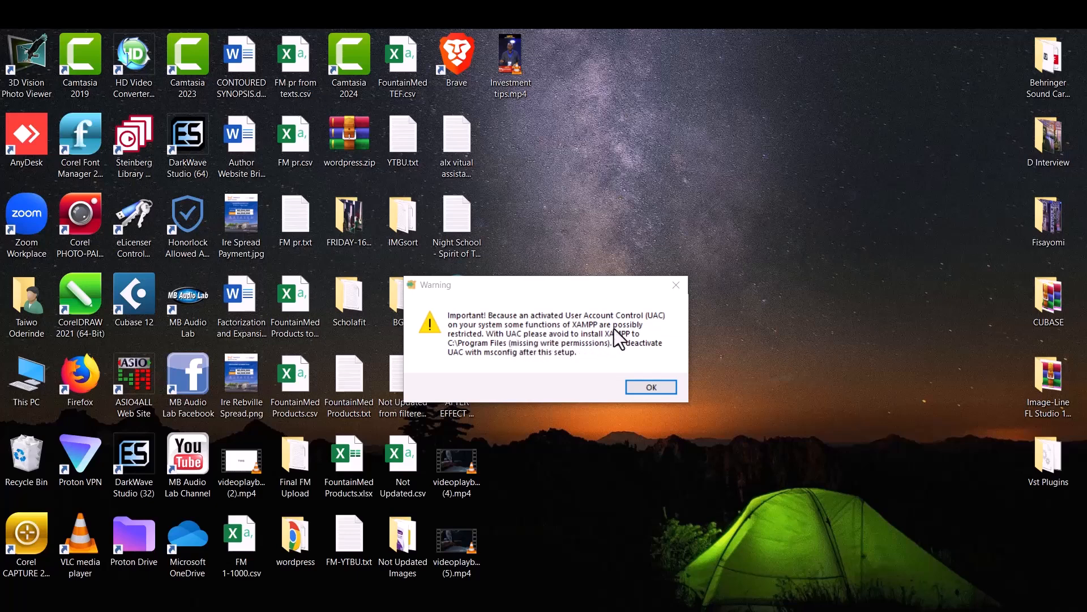
- Acknowledge the User Account Control warning and advance the XAMPP setup wizard to the installation folder choice
{"action": "left_click", "coordinate": [444, 344]}
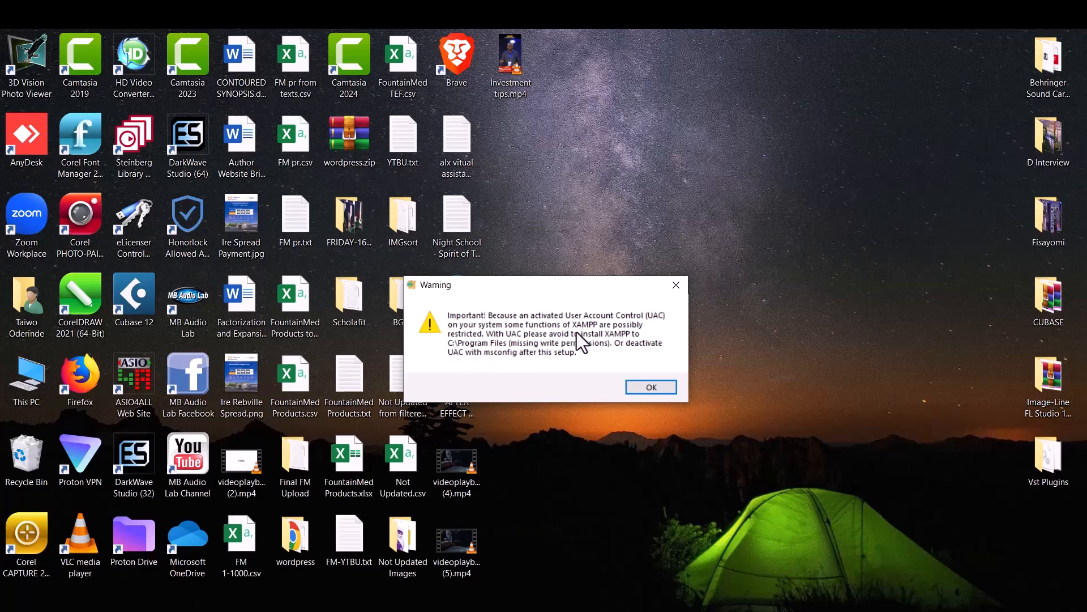
{"action": "left_click", "coordinate": [657, 389]}
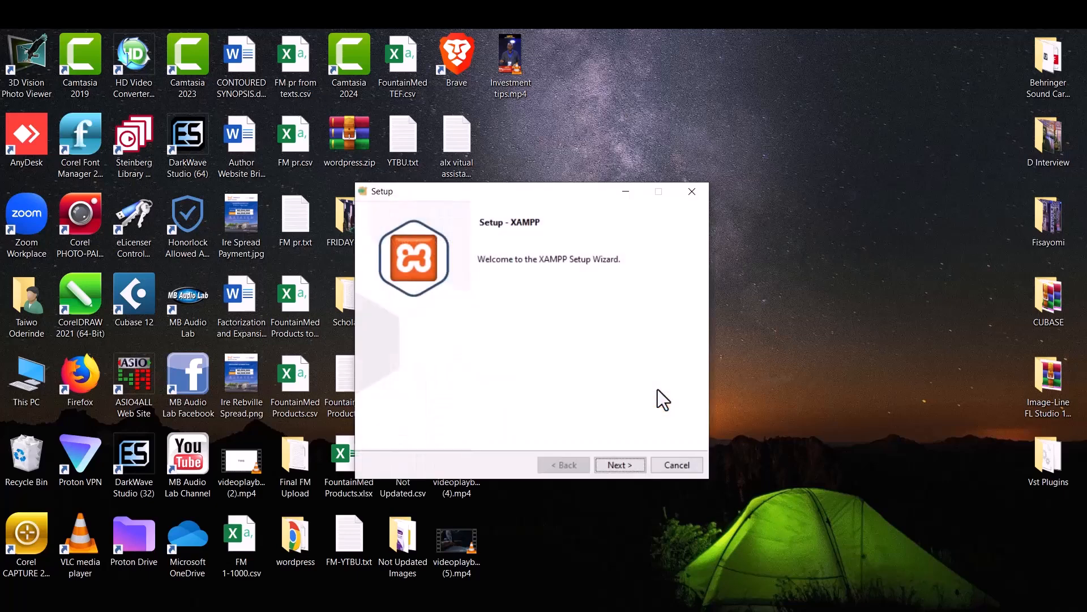
{"action": "left_click", "coordinate": [622, 463]}
{"action": "left_click", "coordinate": [621, 463]}
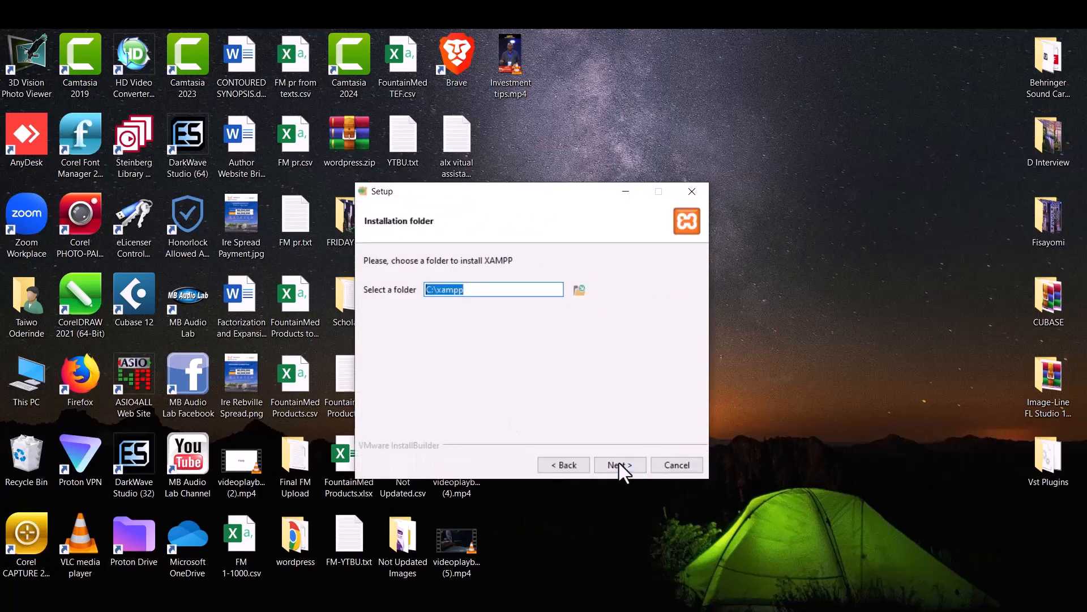
- Browse for the XAMPP installation folder and select Documents in the folder tree
{"action": "left_click", "coordinate": [580, 290]}
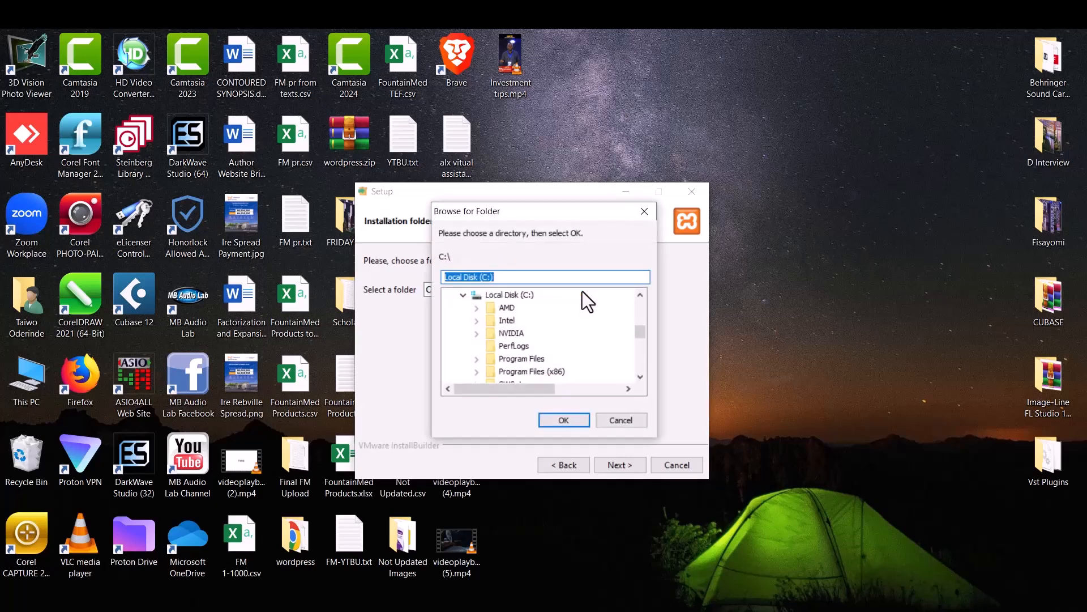
{"action": "left_click", "coordinate": [463, 295]}
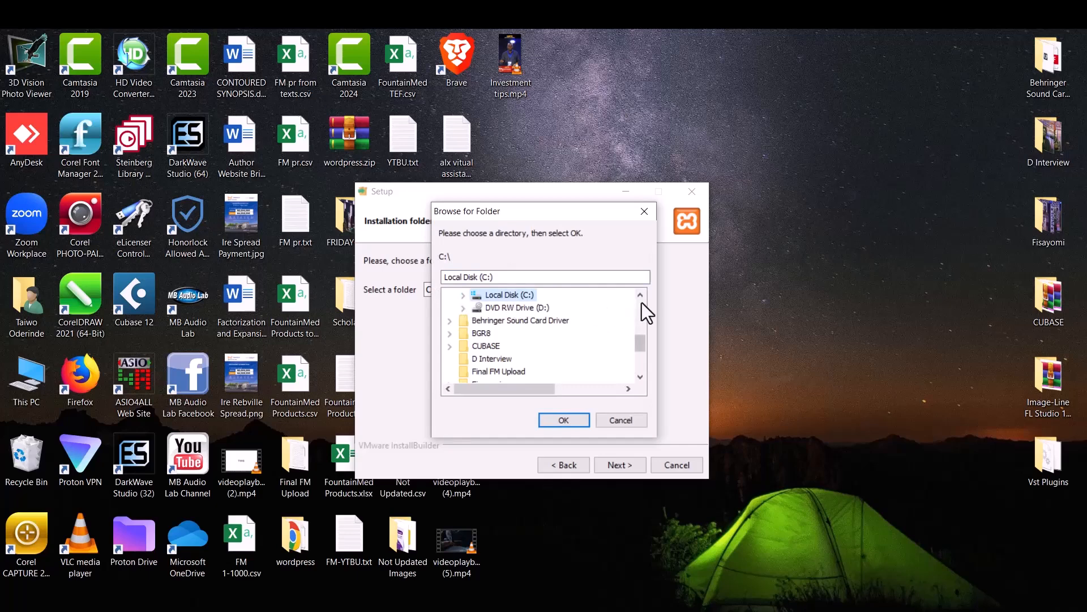
{"action": "scroll", "coordinate": [642, 303], "scroll_direction": "up", "scroll_amount": 2}
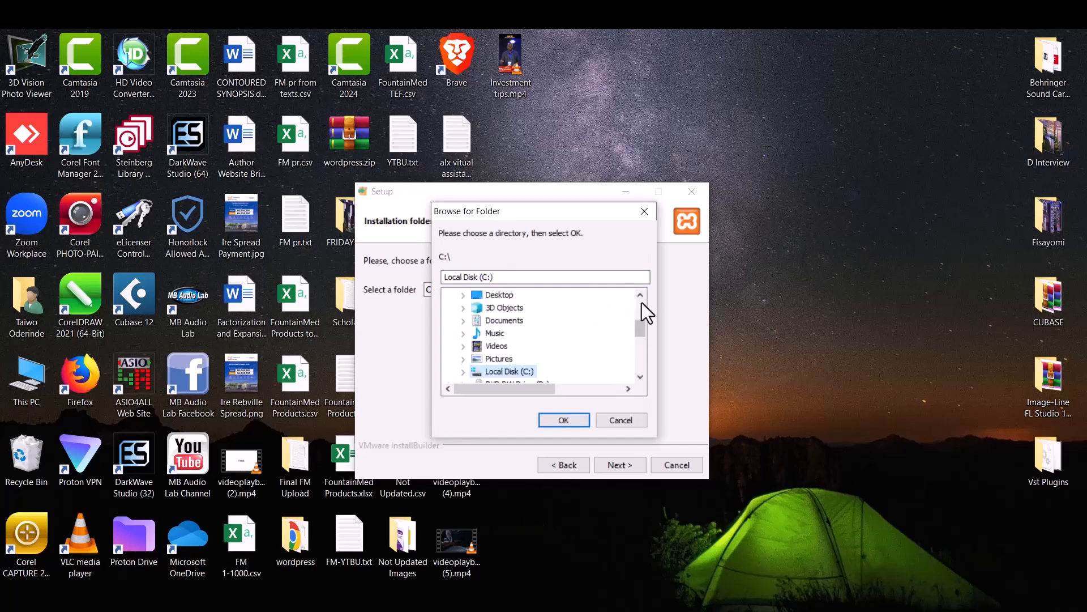
{"action": "left_click", "coordinate": [462, 321]}
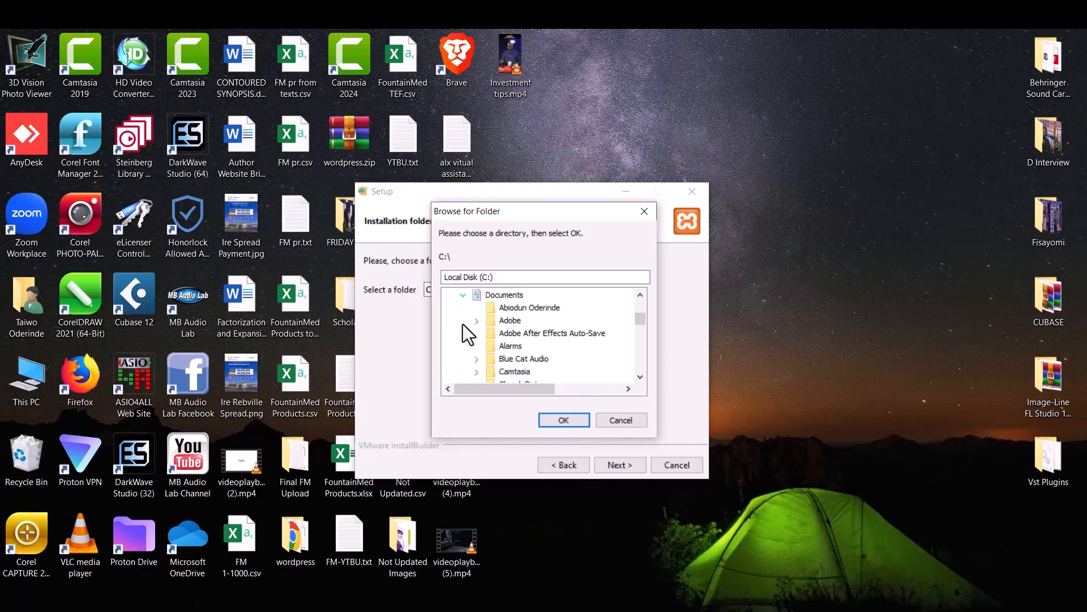
{"action": "left_click", "coordinate": [505, 300]}
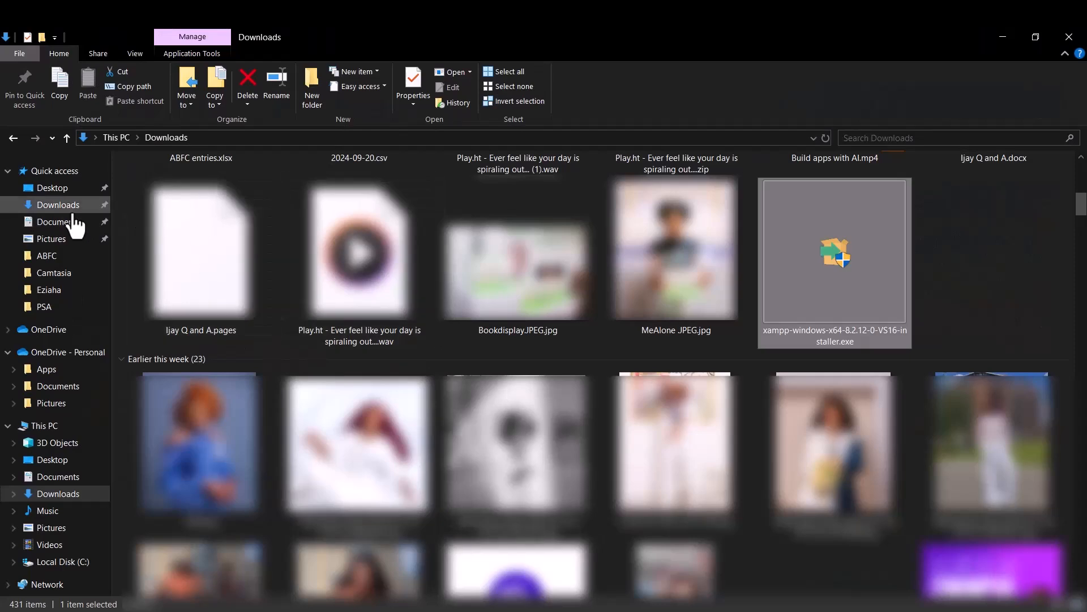
- In File Explorer, create a new folder named "web" inside Documents
{"action": "left_click", "coordinate": [75, 222]}
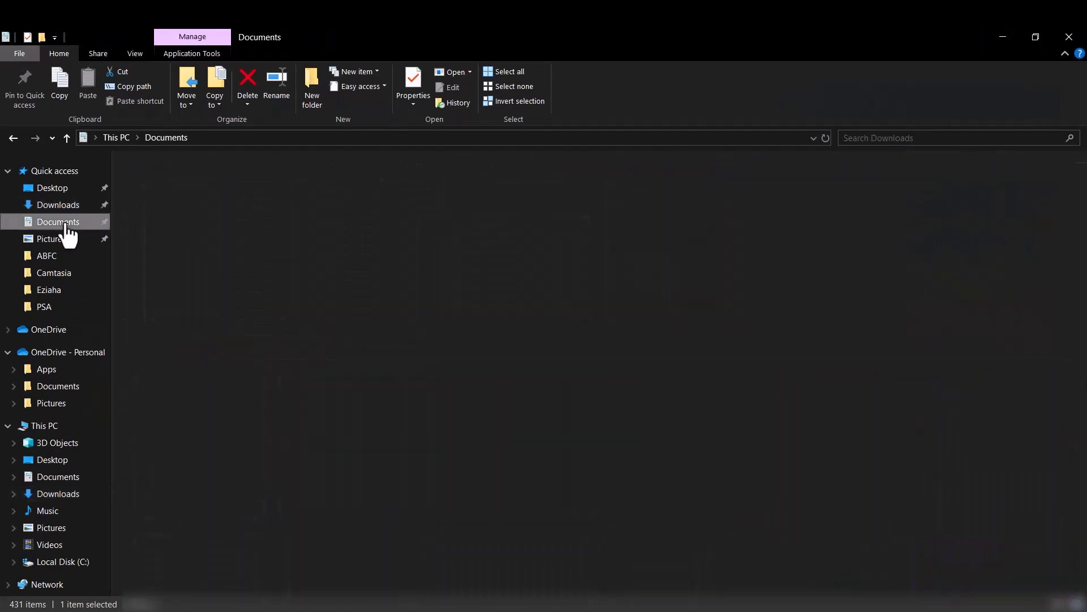
{"action": "right_click", "coordinate": [727, 343]}
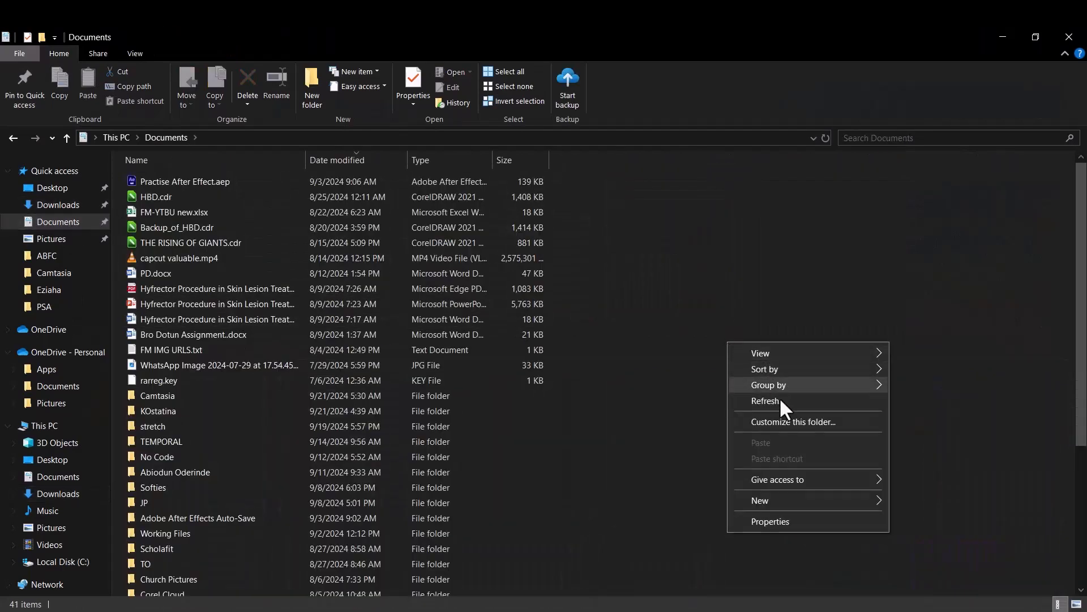
{"action": "mouse_move", "coordinate": [768, 504]}
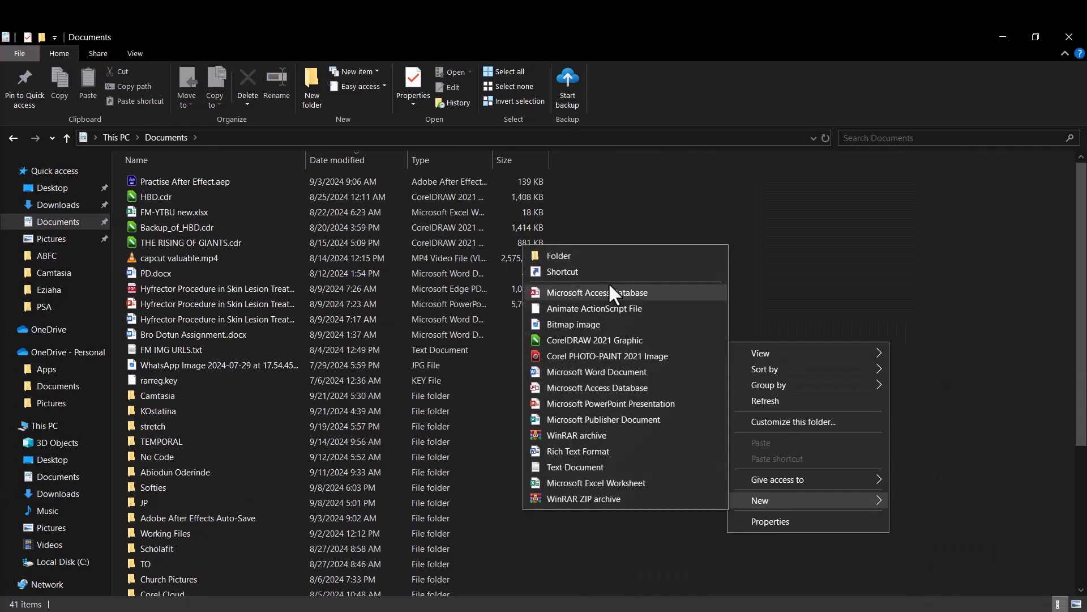
{"action": "left_click", "coordinate": [616, 256]}
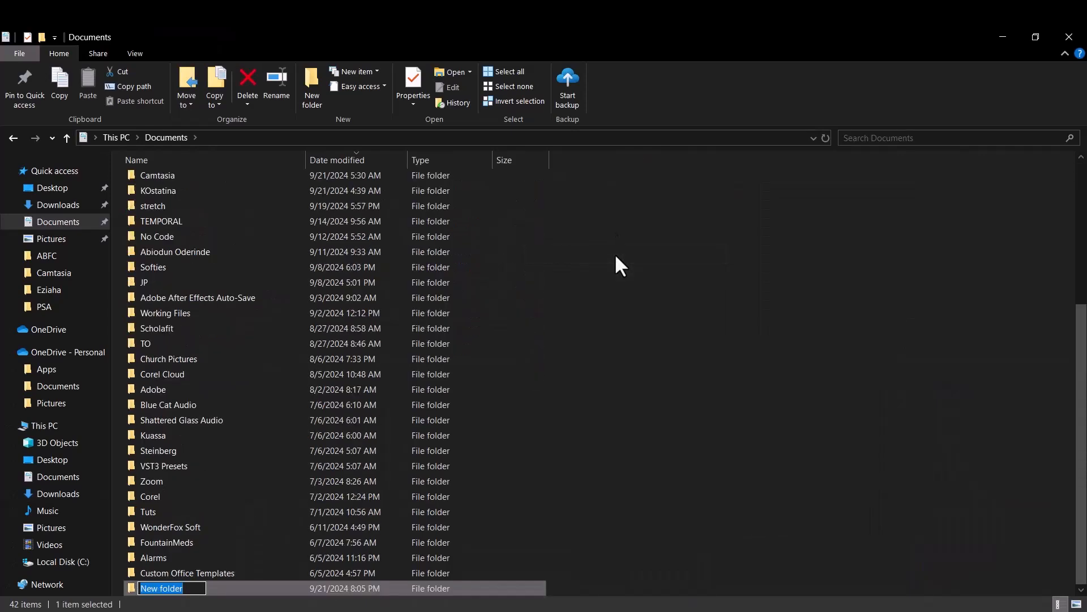
{"action": "type", "text": "web"}
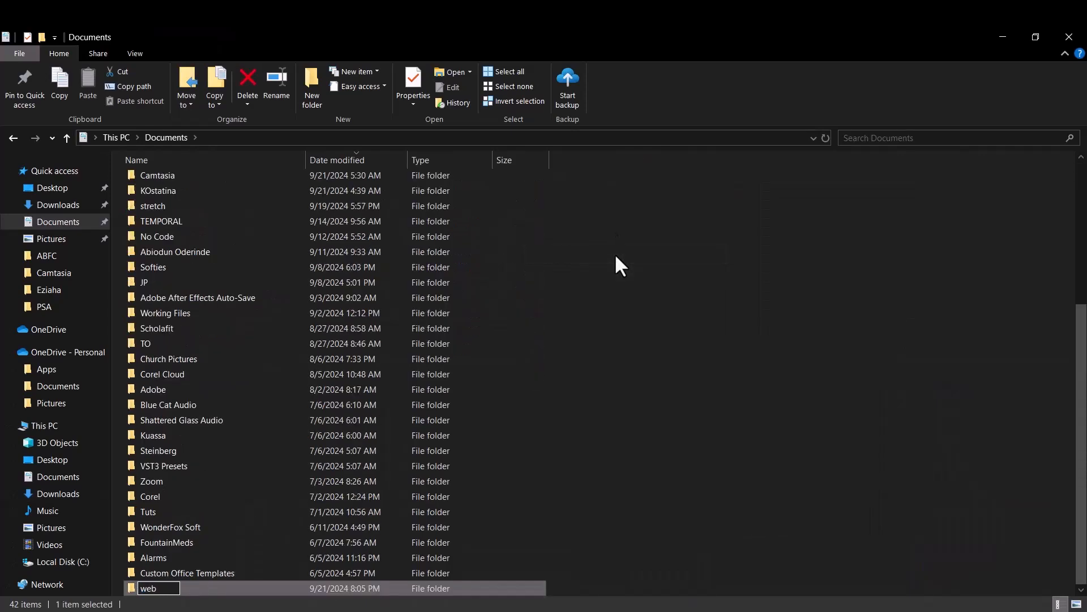
{"action": "key", "text": "Return"}
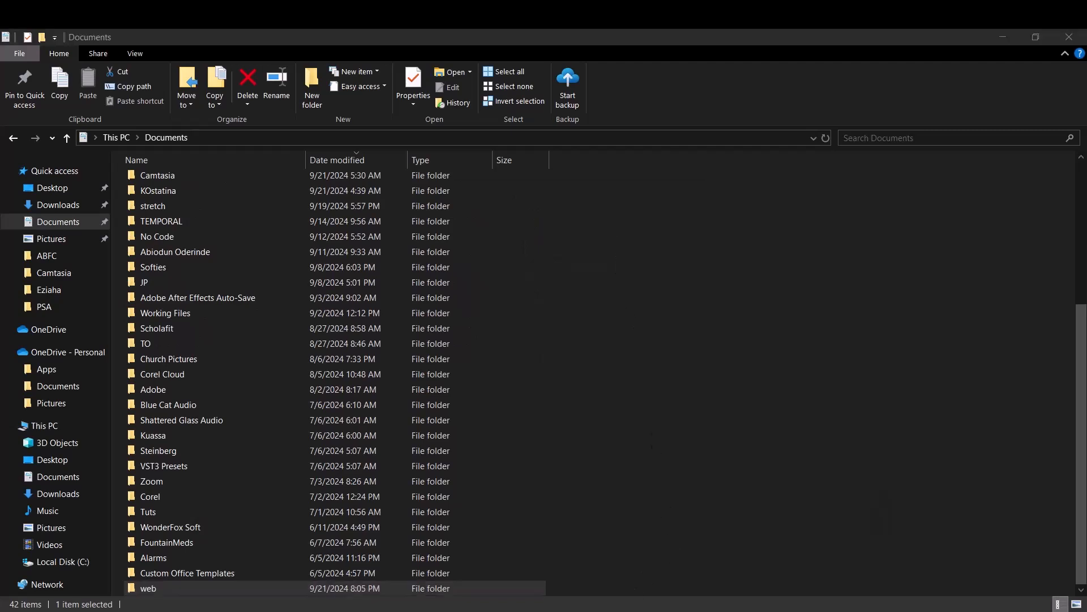
- Return to the XAMPP setup and choose the web folder inside Documents as the installation folder
{"action": "left_click", "coordinate": [609, 611]}
{"action": "left_click", "coordinate": [464, 294]}
{"action": "left_click", "coordinate": [464, 295]}
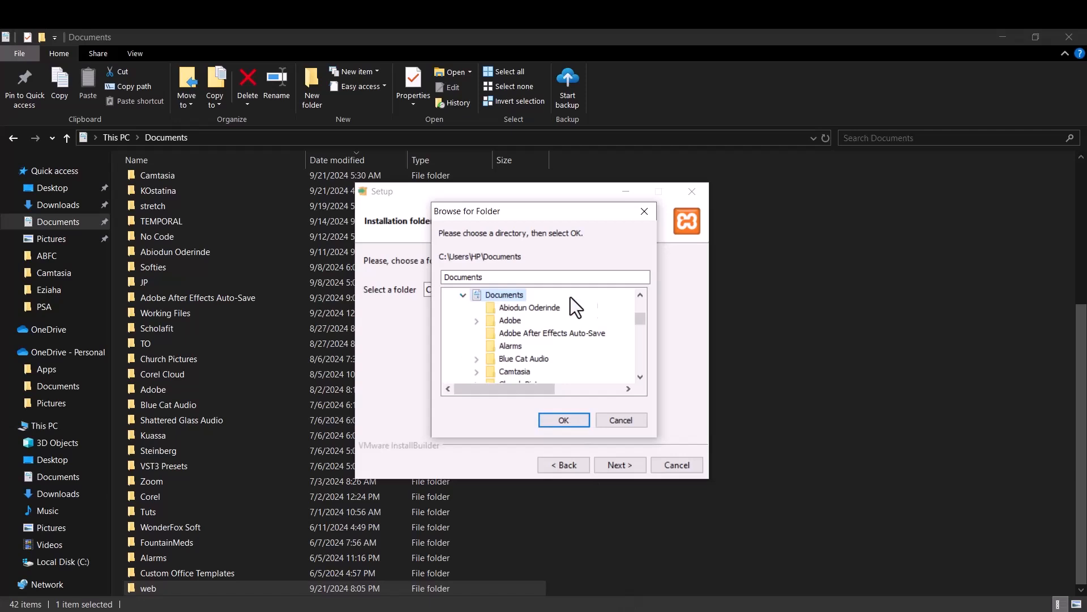
{"action": "left_click_drag", "start_coordinate": [641, 322], "coordinate": [640, 345]}
{"action": "left_click", "coordinate": [513, 361]}
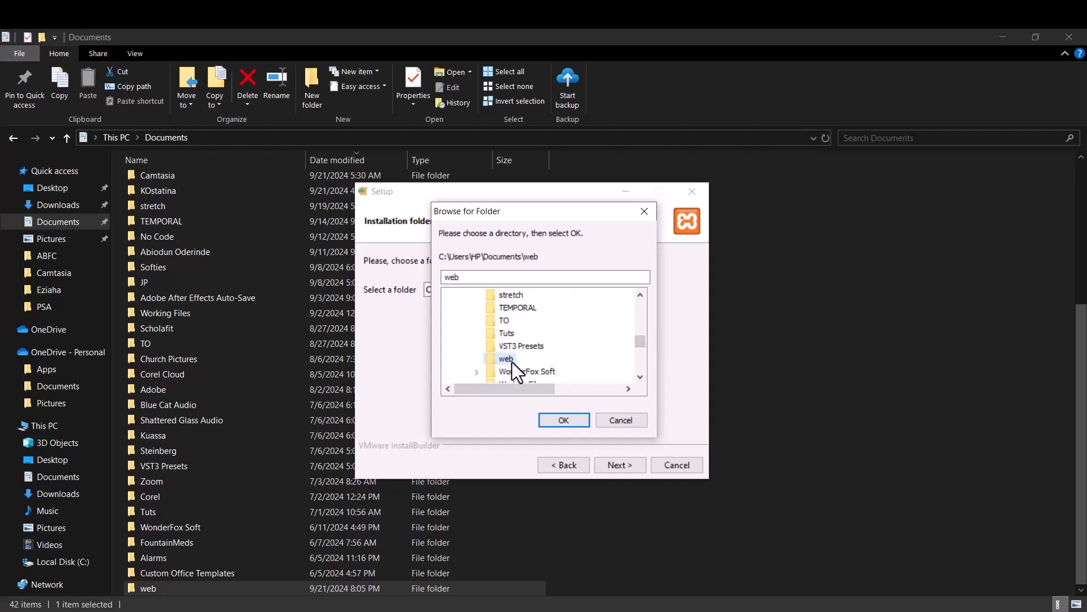
{"action": "left_click", "coordinate": [564, 426]}
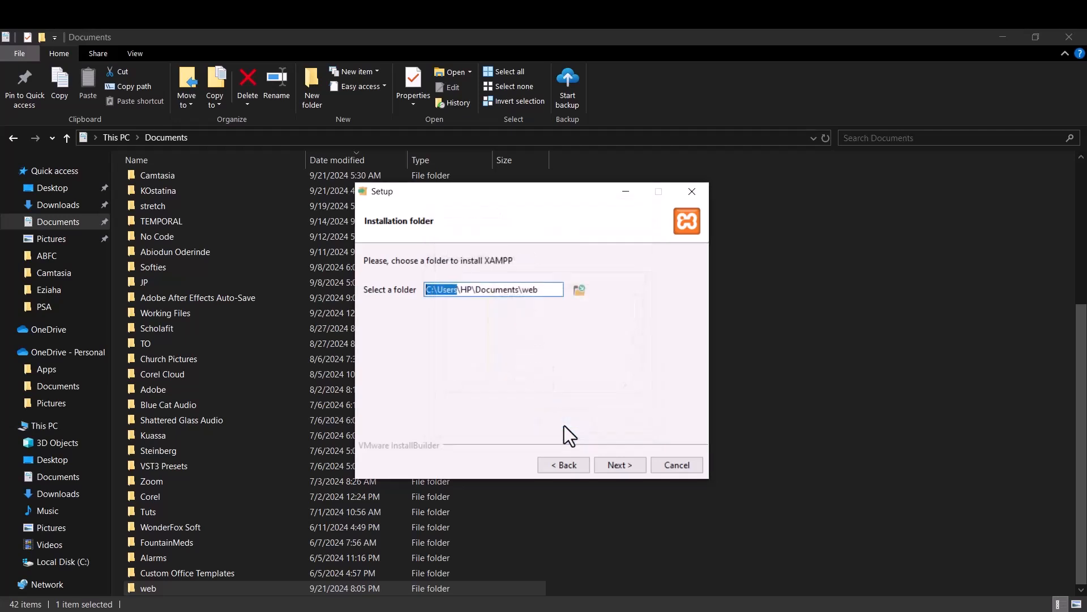
- Accept the installation folder, advance through the remaining setup pages and start installing XAMPP
{"action": "left_click", "coordinate": [627, 463]}
{"action": "left_click", "coordinate": [629, 464]}
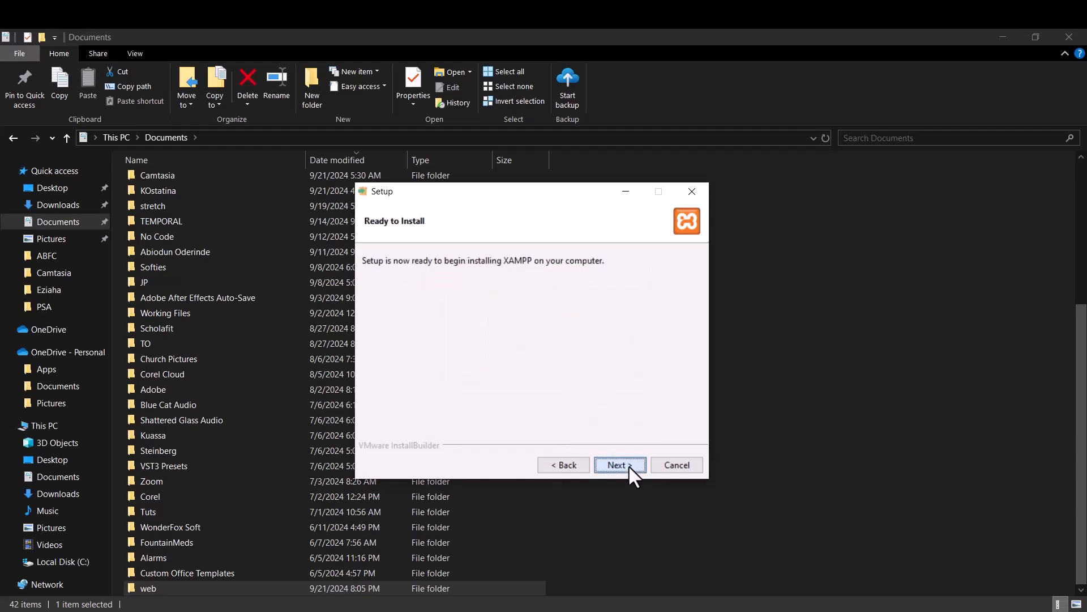
{"action": "left_click", "coordinate": [628, 465]}
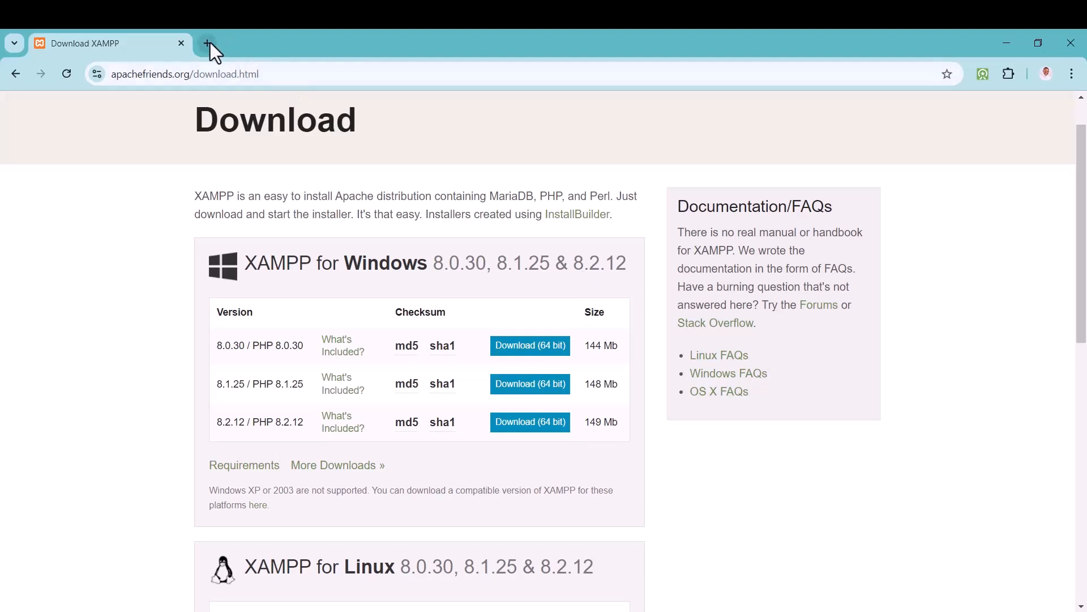
- Open the wordpress.org website in a new browser tab
{"action": "left_click", "coordinate": [208, 43]}
{"action": "type", "text": "wor"}
{"action": "key", "text": "Return"}
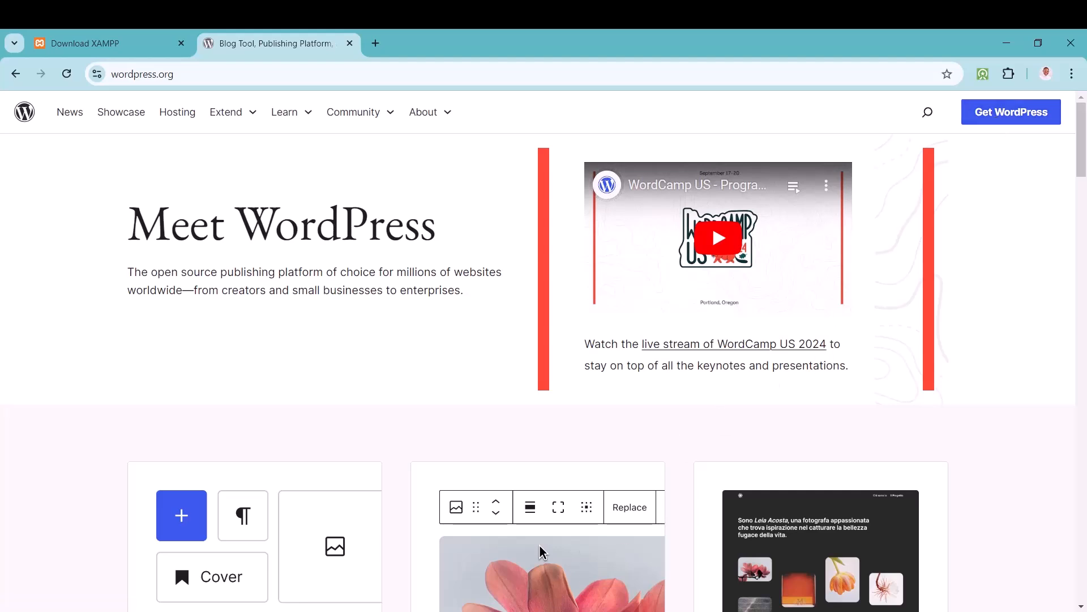
- Switch to File Explorer and extract wordpress-6.6.2.zip directly into the Downloads folder
{"action": "mouse_move", "coordinate": [572, 611]}
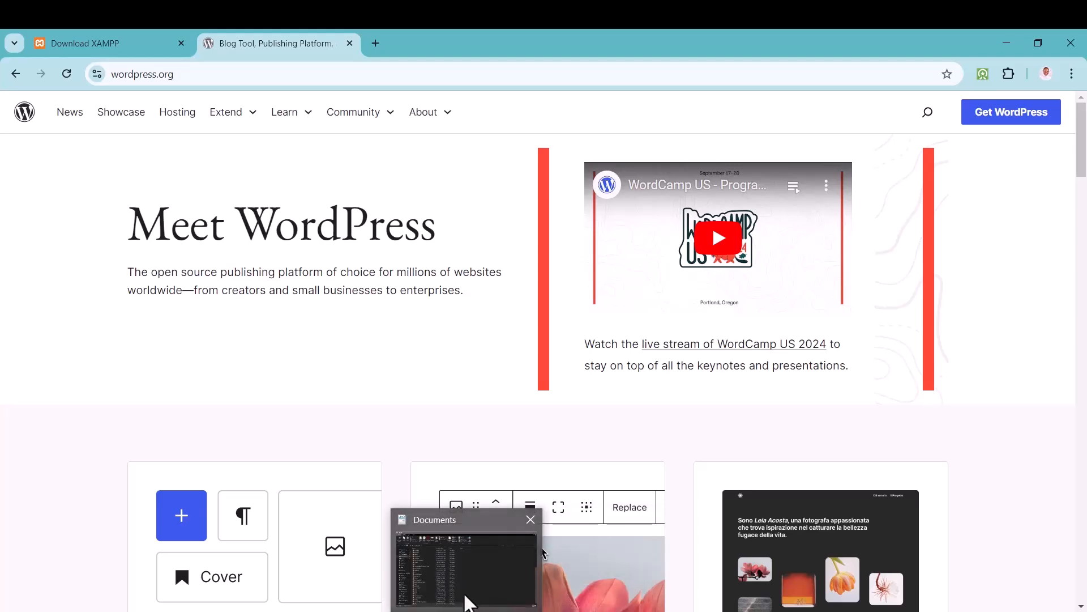
{"action": "left_click", "coordinate": [465, 594]}
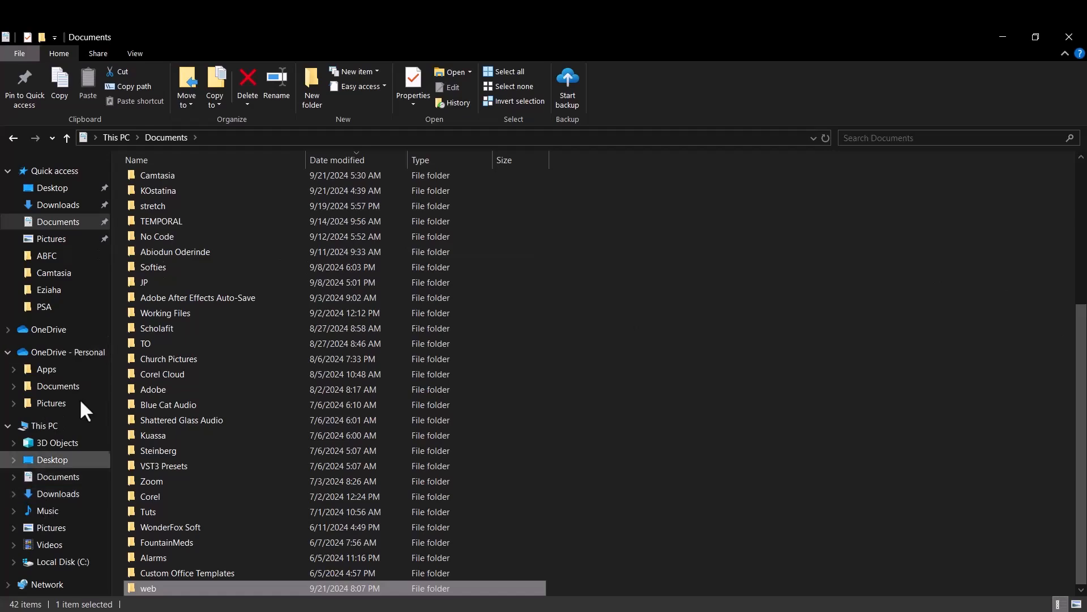
{"action": "left_click", "coordinate": [67, 208]}
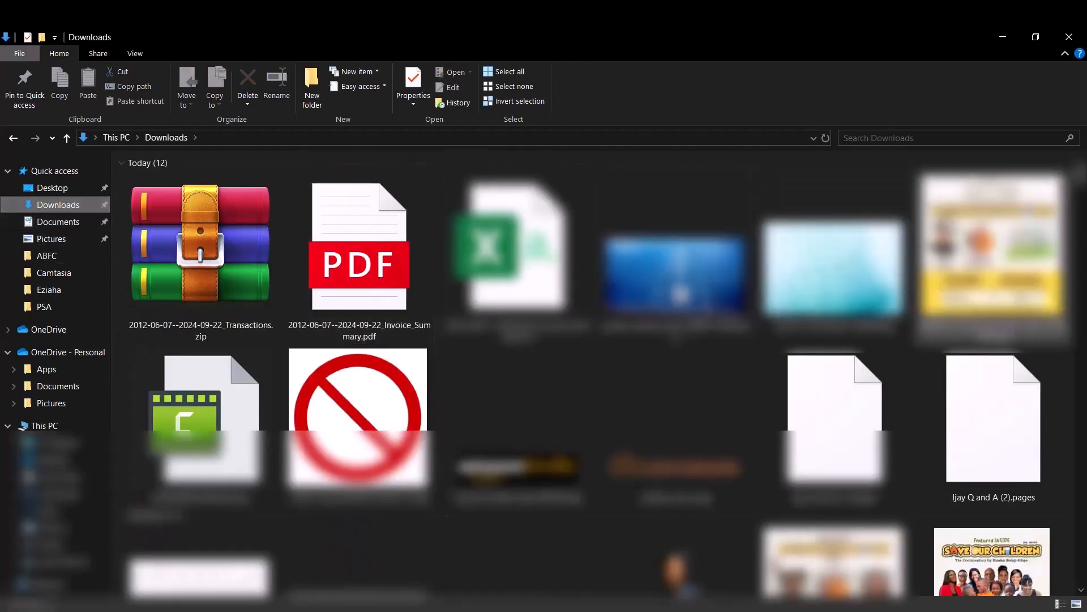
{"action": "scroll", "coordinate": [603, 374], "scroll_direction": "down", "scroll_amount": 1}
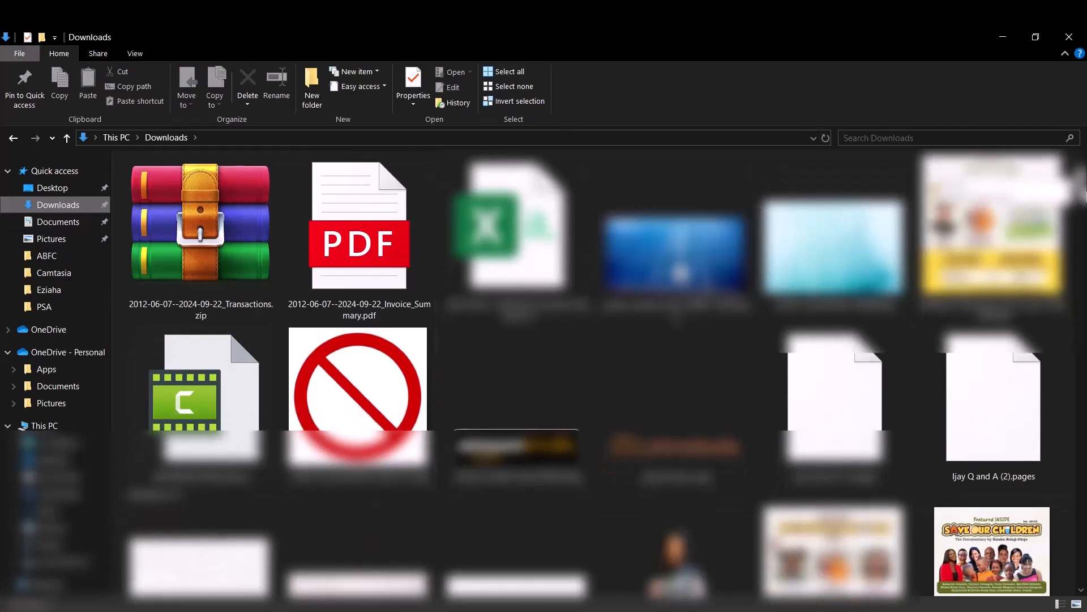
{"action": "scroll", "coordinate": [603, 374], "scroll_direction": "down", "scroll_amount": 5}
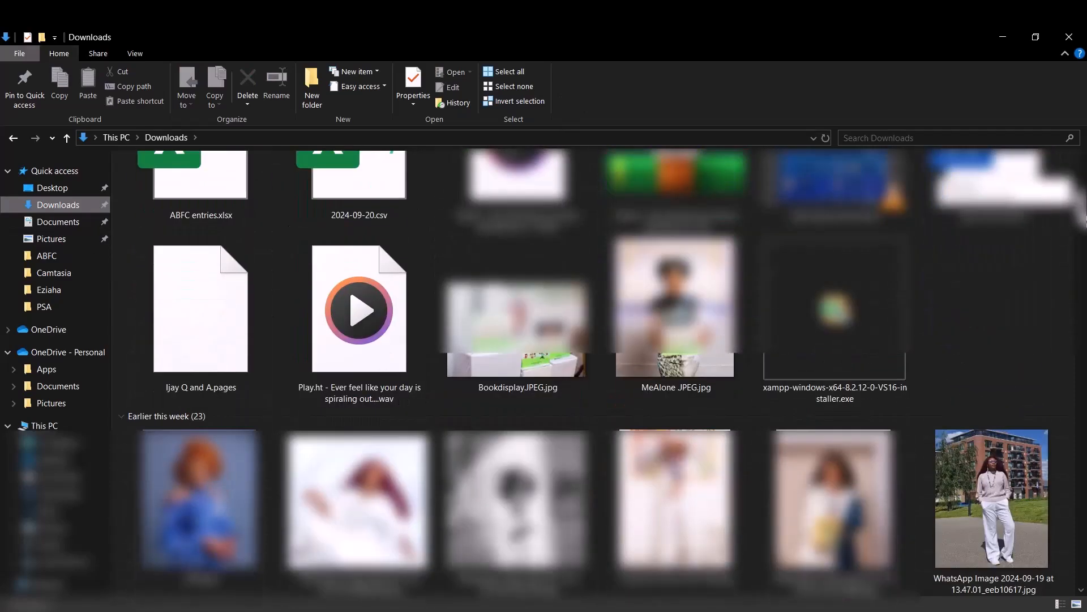
{"action": "scroll", "coordinate": [603, 374], "scroll_direction": "down", "scroll_amount": 10}
{"action": "scroll", "coordinate": [320, 269], "scroll_direction": "up", "scroll_amount": 3}
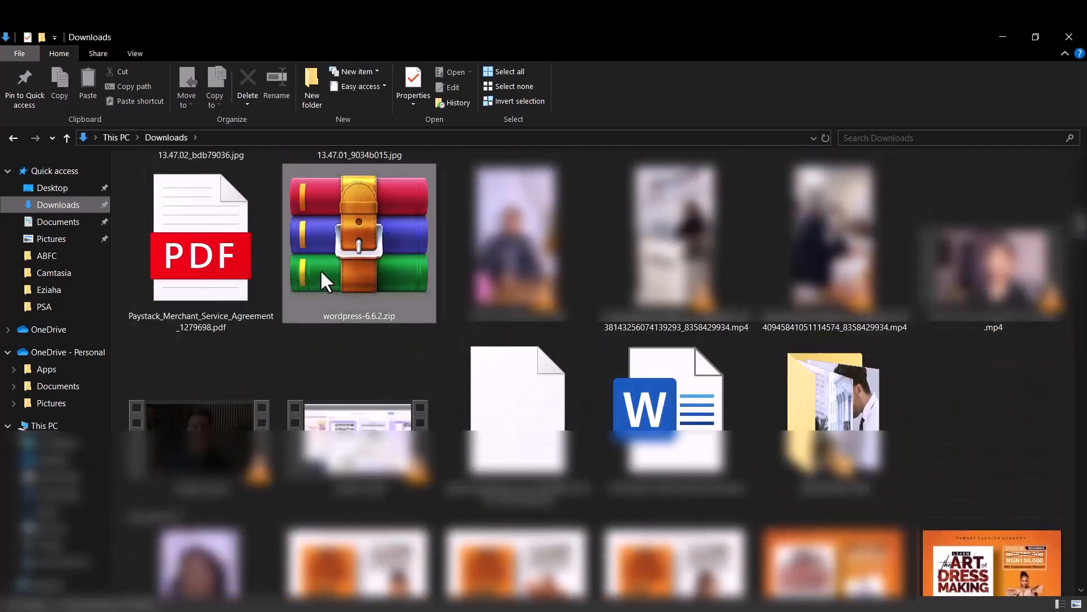
{"action": "right_click", "coordinate": [321, 270]}
{"action": "key", "text": "Escape"}
{"action": "right_click", "coordinate": [382, 275]}
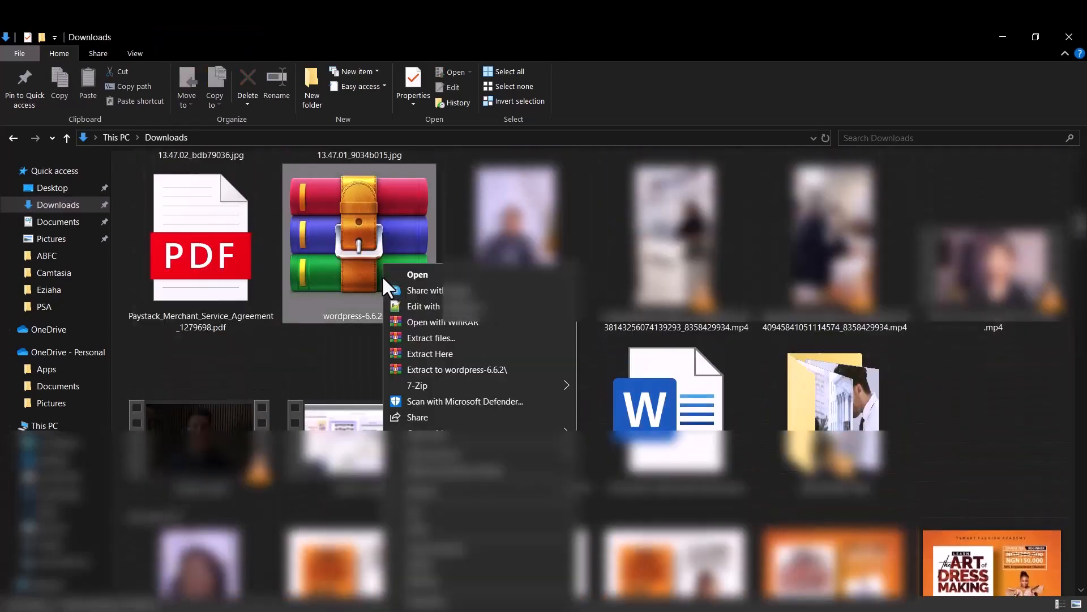
{"action": "left_click", "coordinate": [423, 355]}
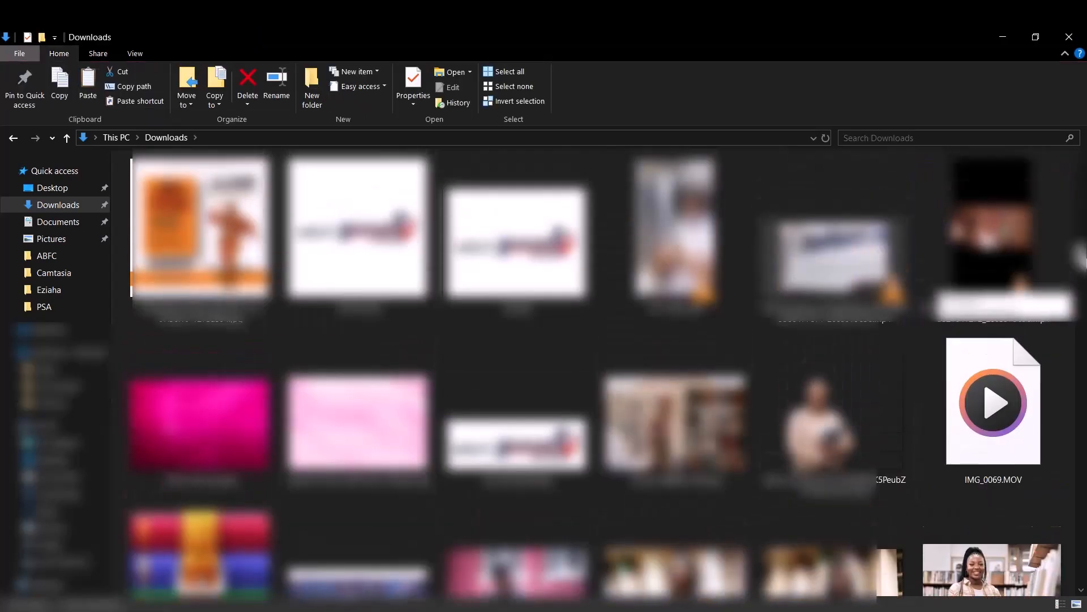
- Find the extracted wordpress folder in Downloads, cut it, and go to the Documents folder
{"action": "scroll", "coordinate": [1078, 248], "scroll_direction": "down", "scroll_amount": 15}
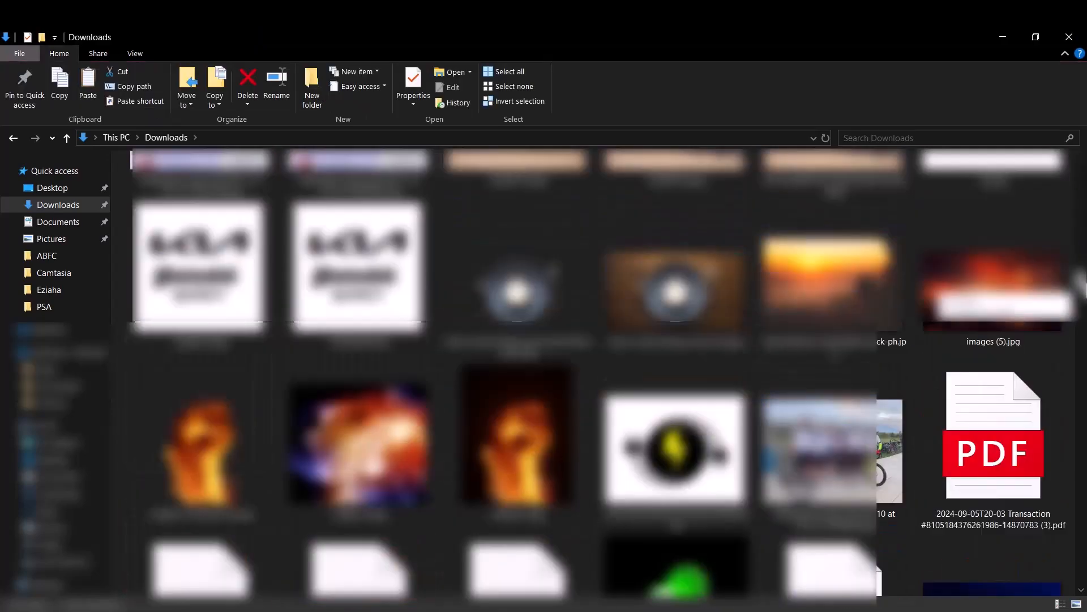
{"action": "scroll", "coordinate": [1081, 289], "scroll_direction": "down", "scroll_amount": 5}
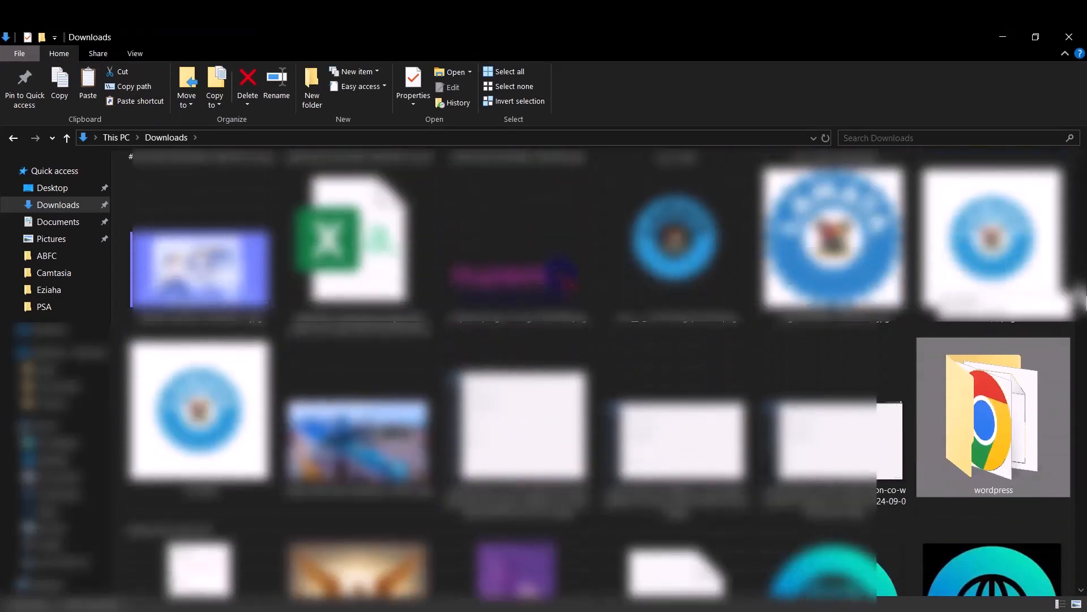
{"action": "right_click", "coordinate": [978, 424]}
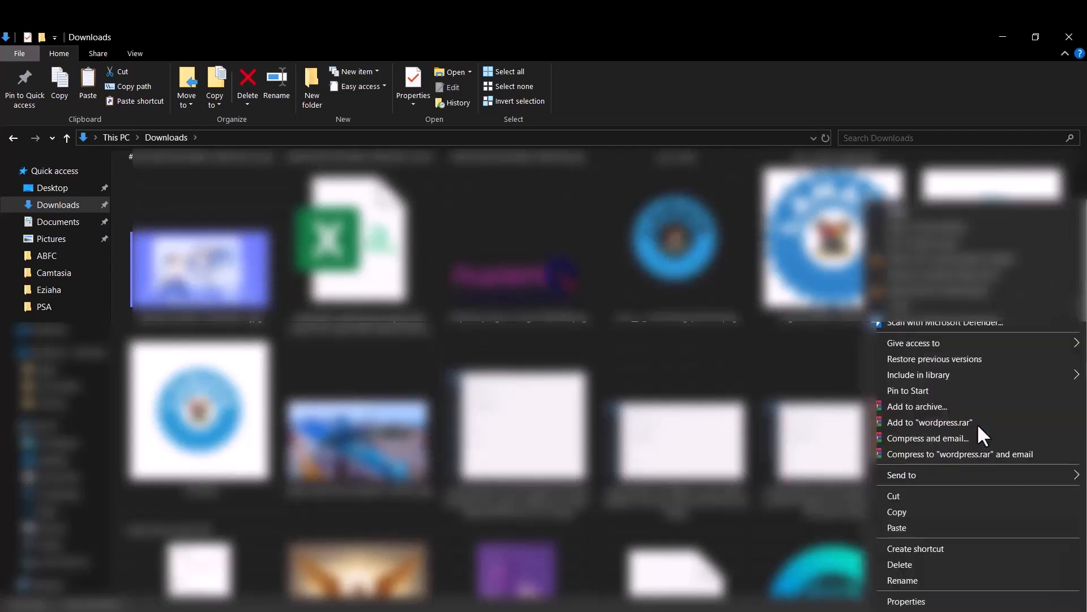
{"action": "left_click", "coordinate": [923, 495]}
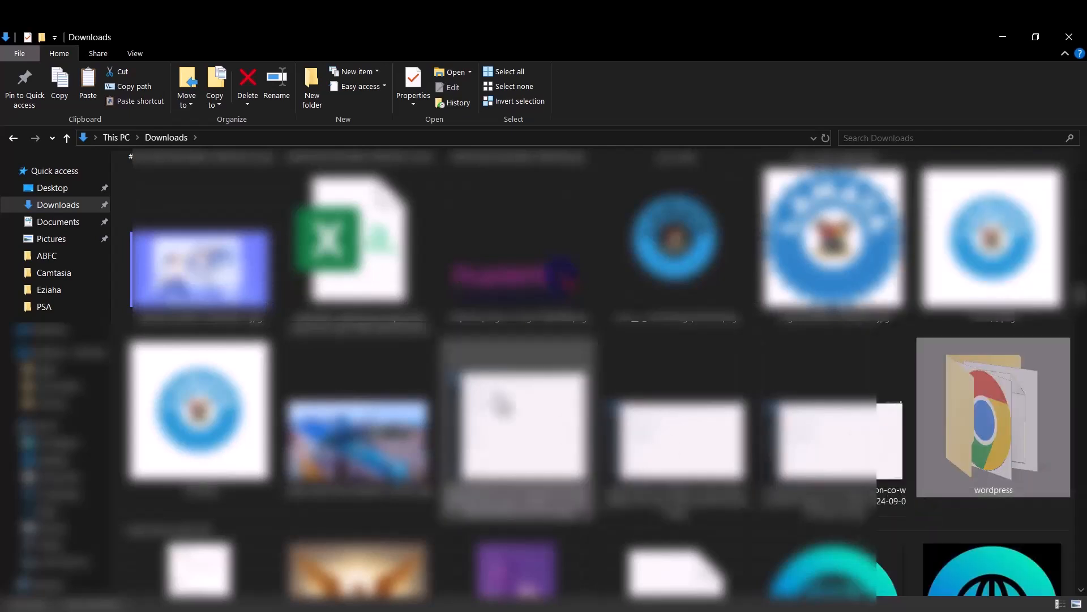
{"action": "left_click", "coordinate": [56, 222]}
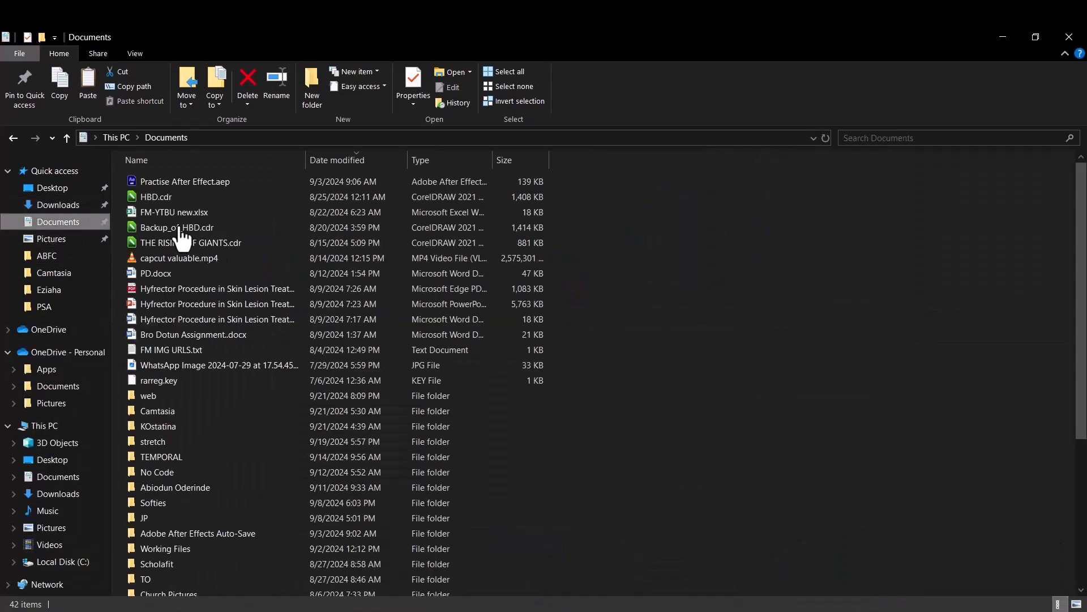
- Minimize the File Explorer window and finish the XAMPP setup with the option to start the Control Panel enabled
{"action": "left_click", "coordinate": [805, 374]}
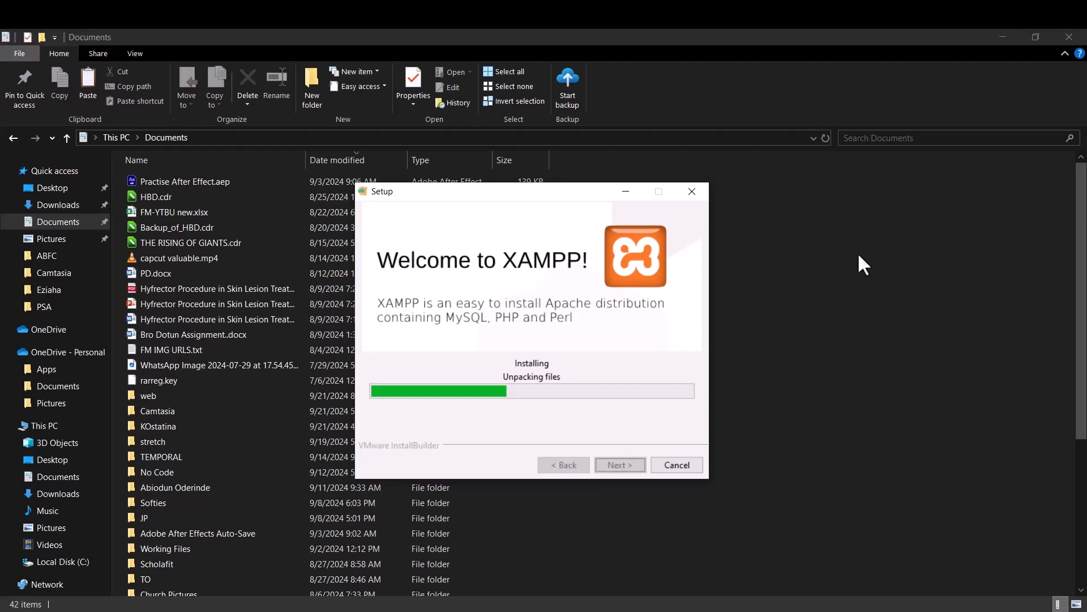
{"action": "left_click", "coordinate": [628, 191]}
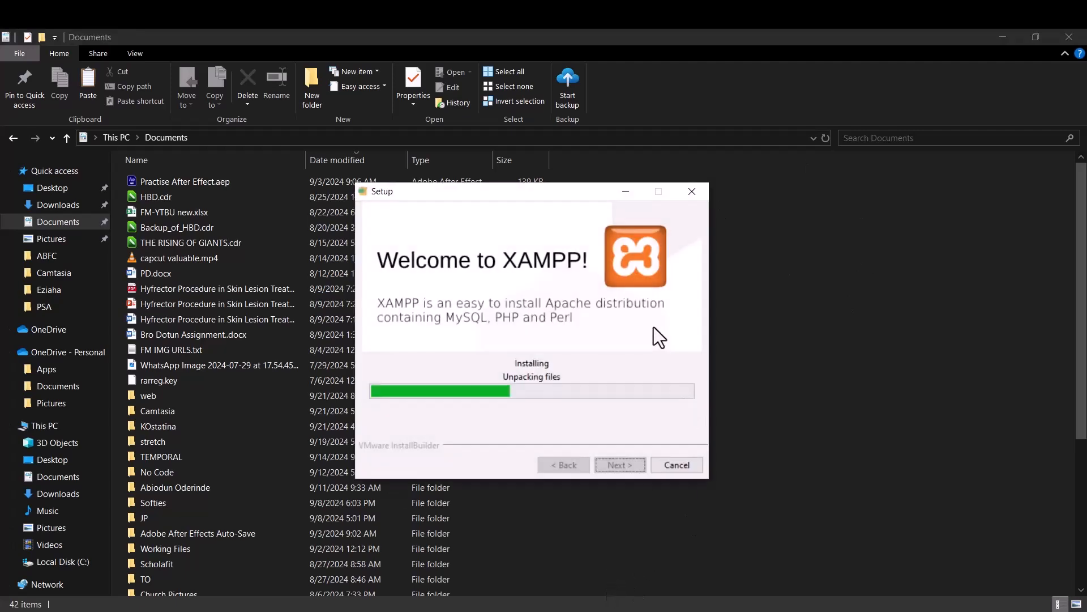
{"action": "left_click", "coordinate": [1002, 38]}
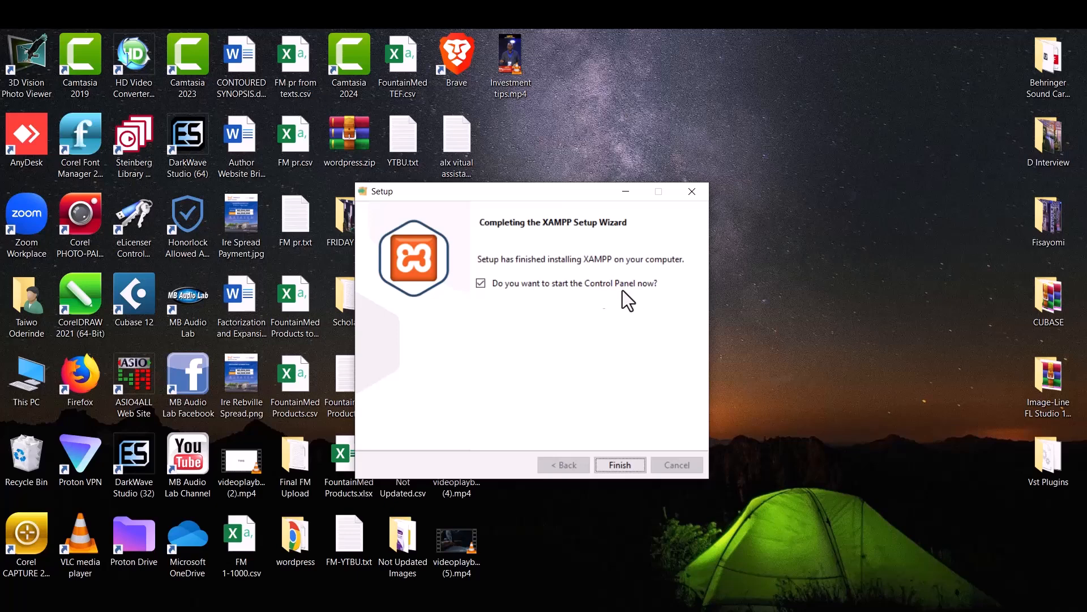
{"action": "left_click", "coordinate": [619, 464]}
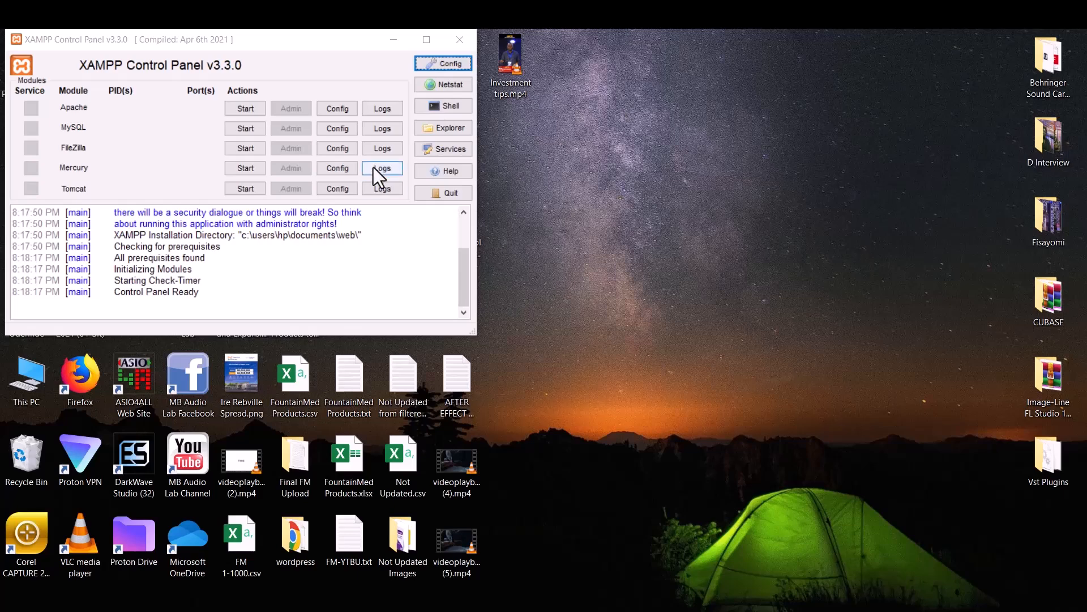
- Start the Apache and MySQL modules in the XAMPP Control Panel
{"action": "left_click", "coordinate": [246, 112]}
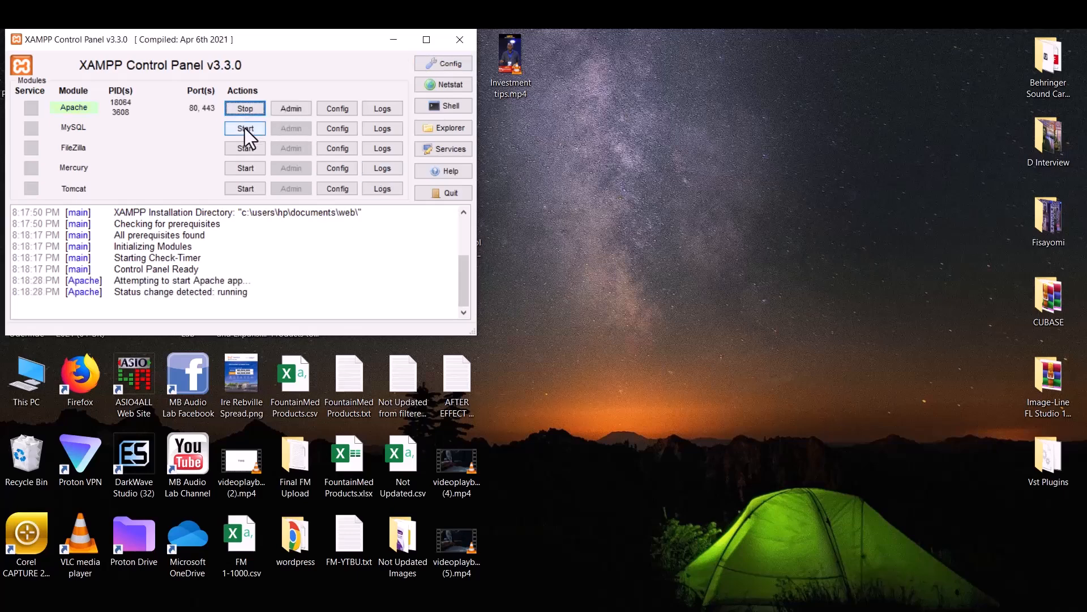
{"action": "left_click", "coordinate": [245, 128]}
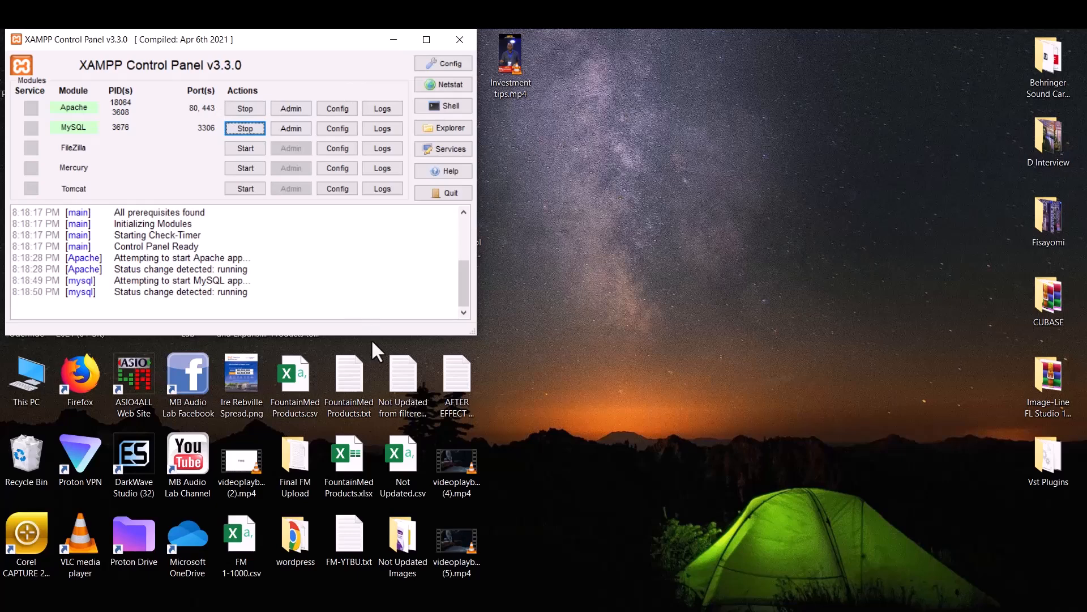
- Open the XAMPP installation folder from the Control Panel and paste the cut wordpress folder into htdocs
{"action": "left_click", "coordinate": [432, 128]}
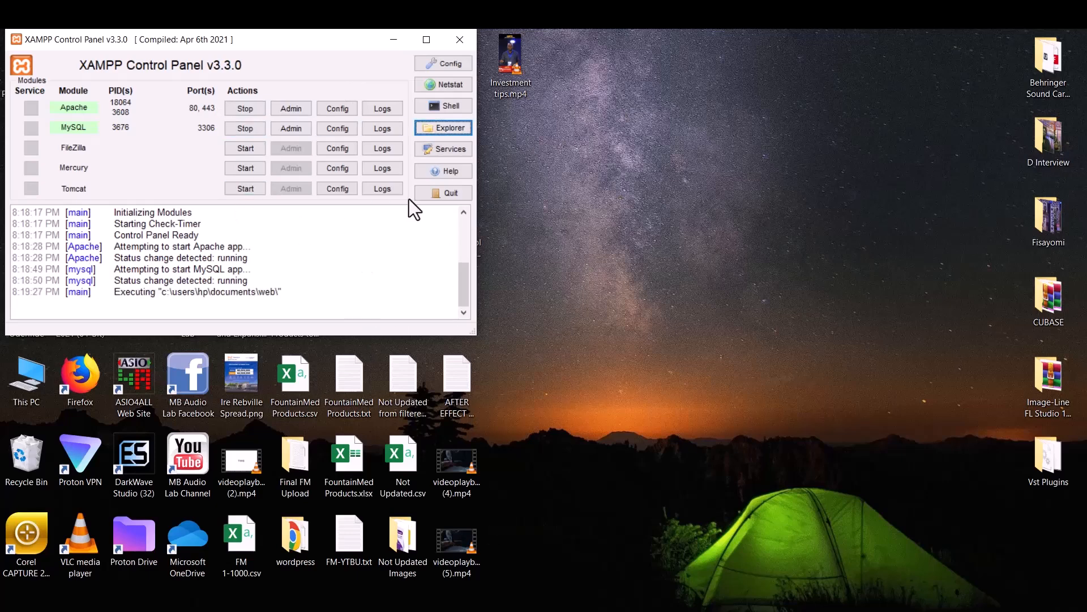
{"action": "left_click", "coordinate": [439, 131]}
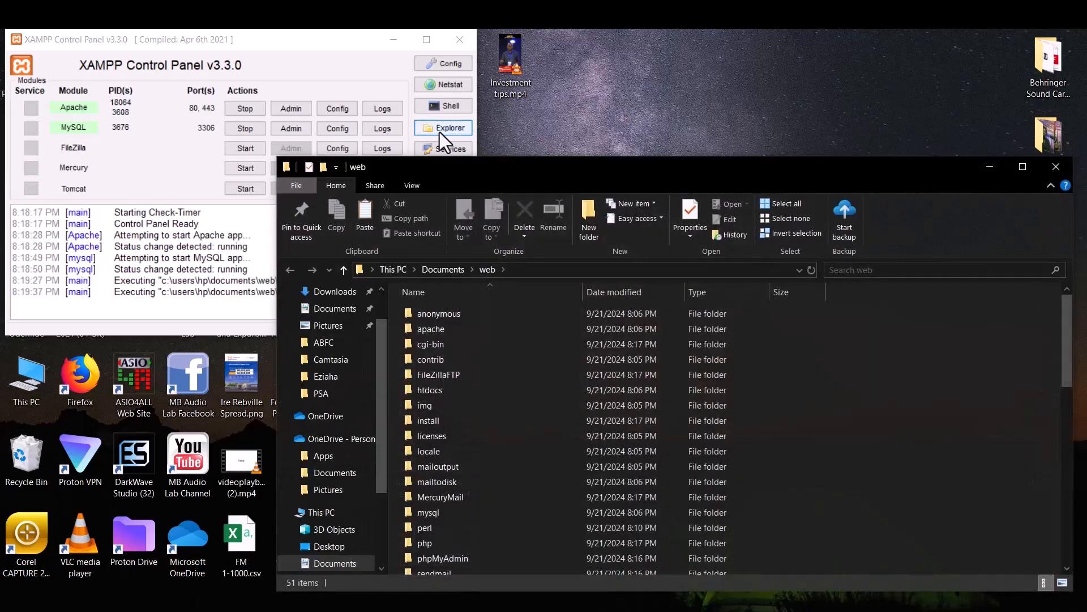
{"action": "left_click", "coordinate": [1025, 166]}
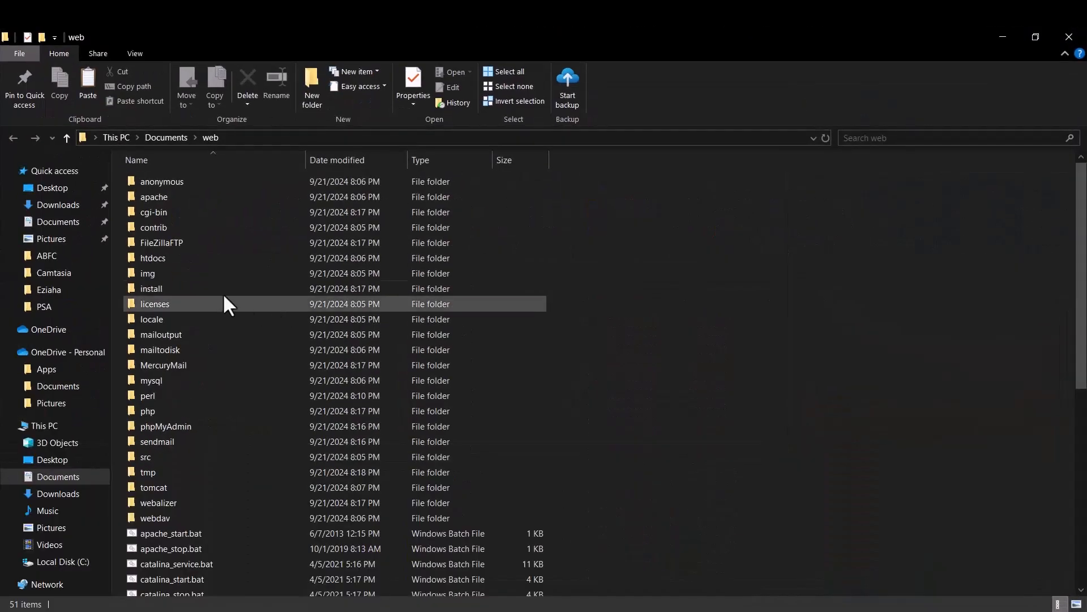
{"action": "double_click", "coordinate": [161, 257]}
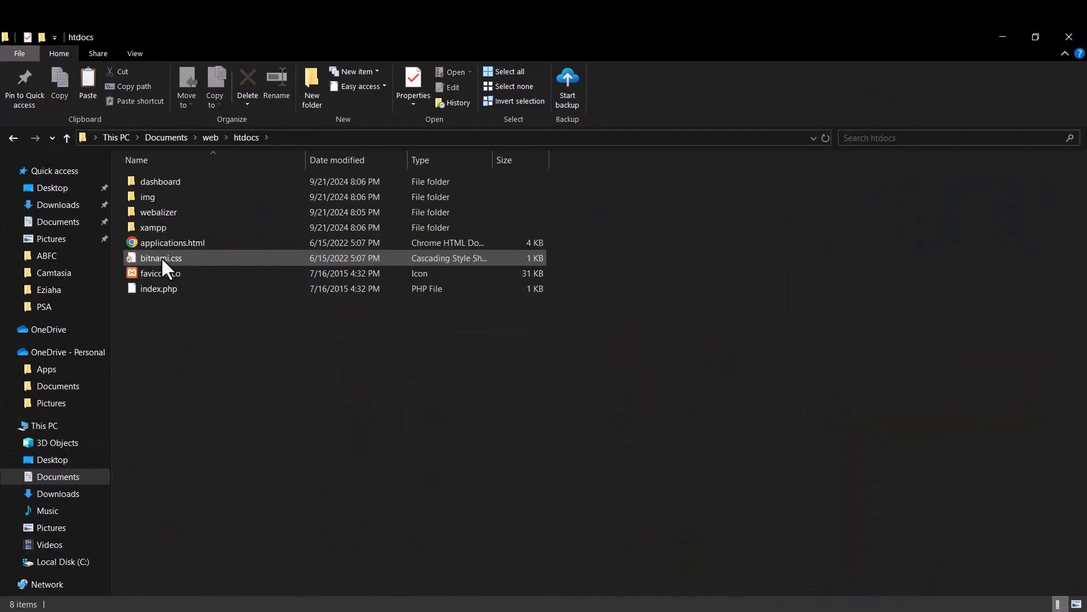
{"action": "right_click", "coordinate": [203, 363]}
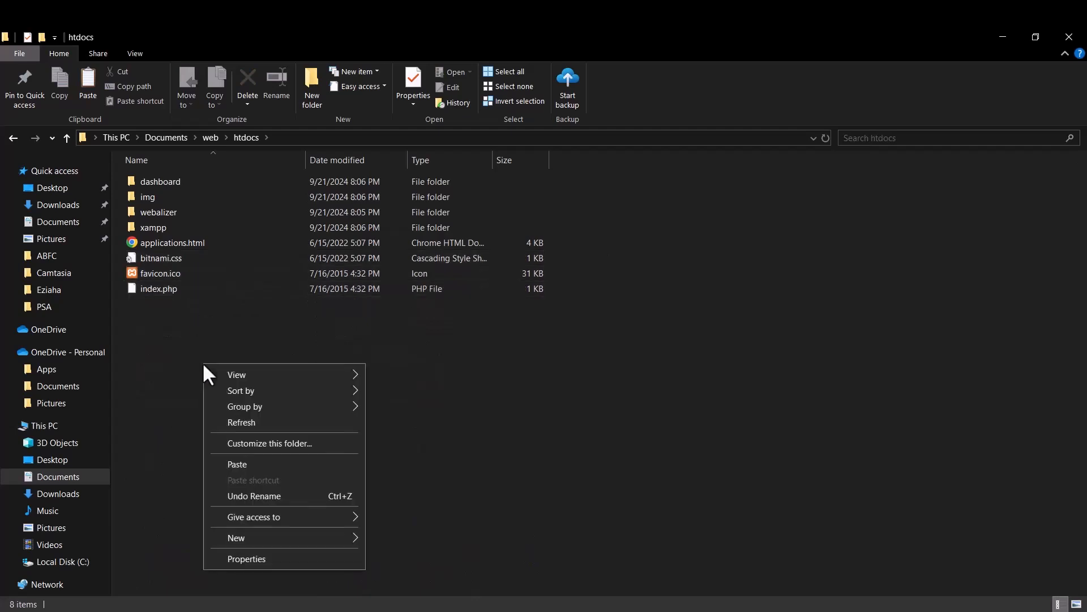
{"action": "left_click", "coordinate": [235, 468]}
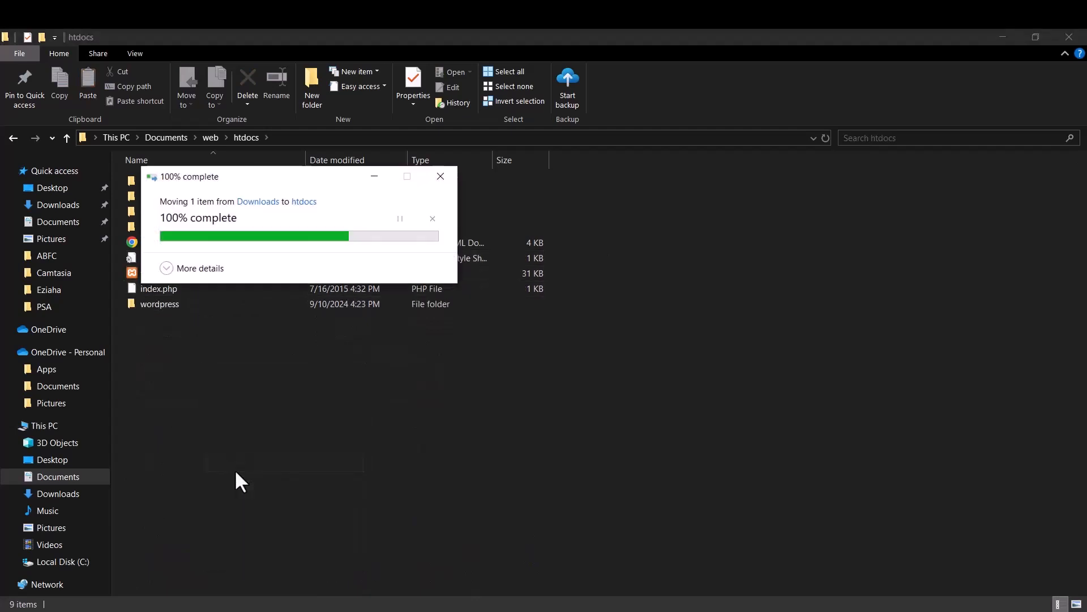
- Look inside the moved wordpress folder, return to htdocs and rename the folder as jaspernocode.com
{"action": "double_click", "coordinate": [173, 304]}
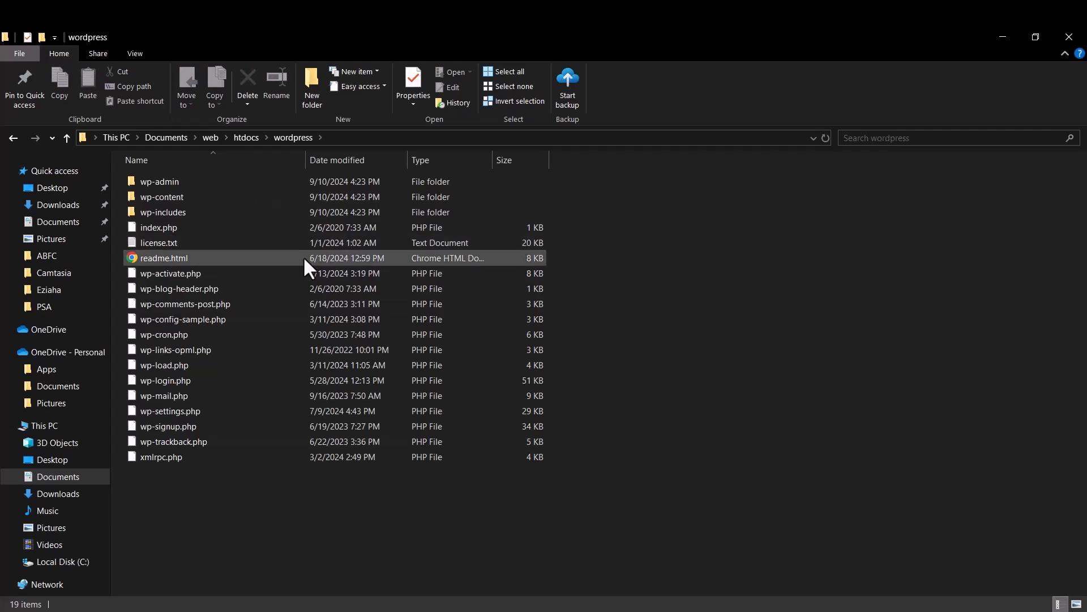
{"action": "left_click", "coordinate": [251, 138]}
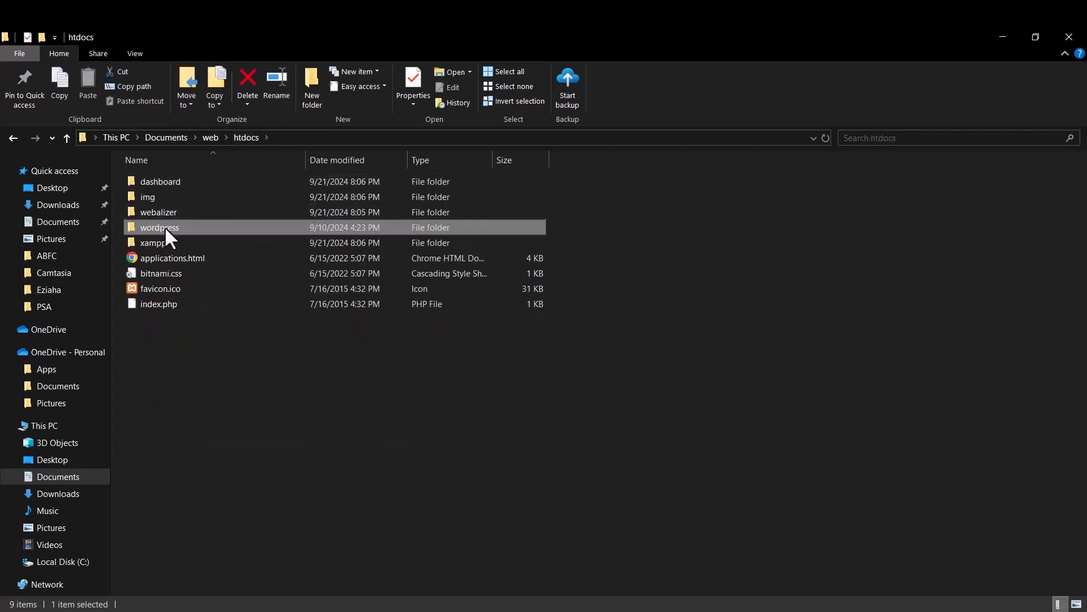
{"action": "left_click", "coordinate": [167, 227]}
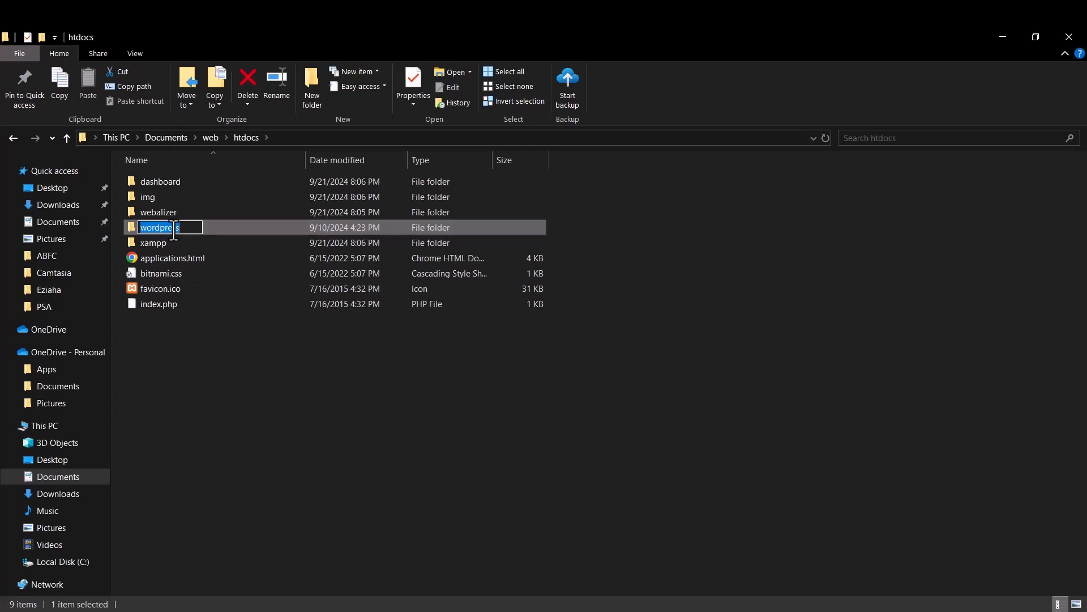
{"action": "type", "text": "jasper"}
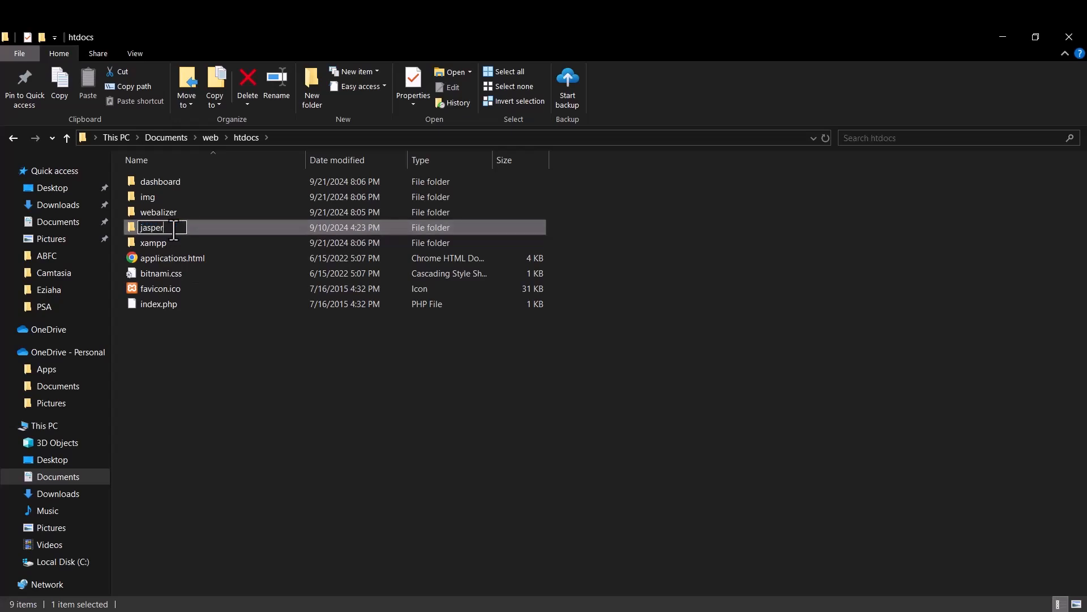
{"action": "type", "text": "nocode.com"}
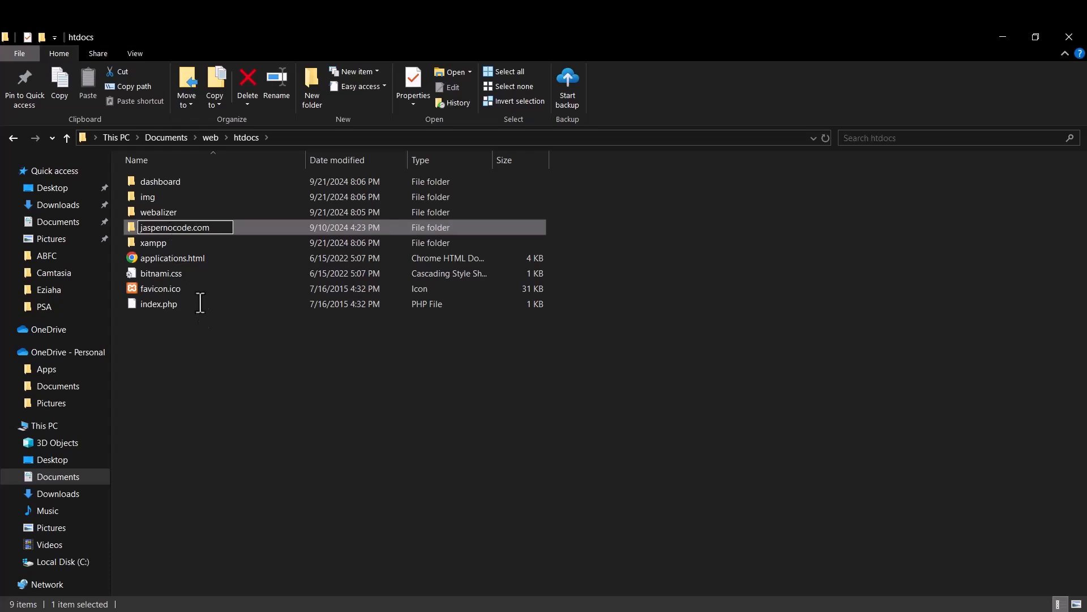
{"action": "key", "text": "Return"}
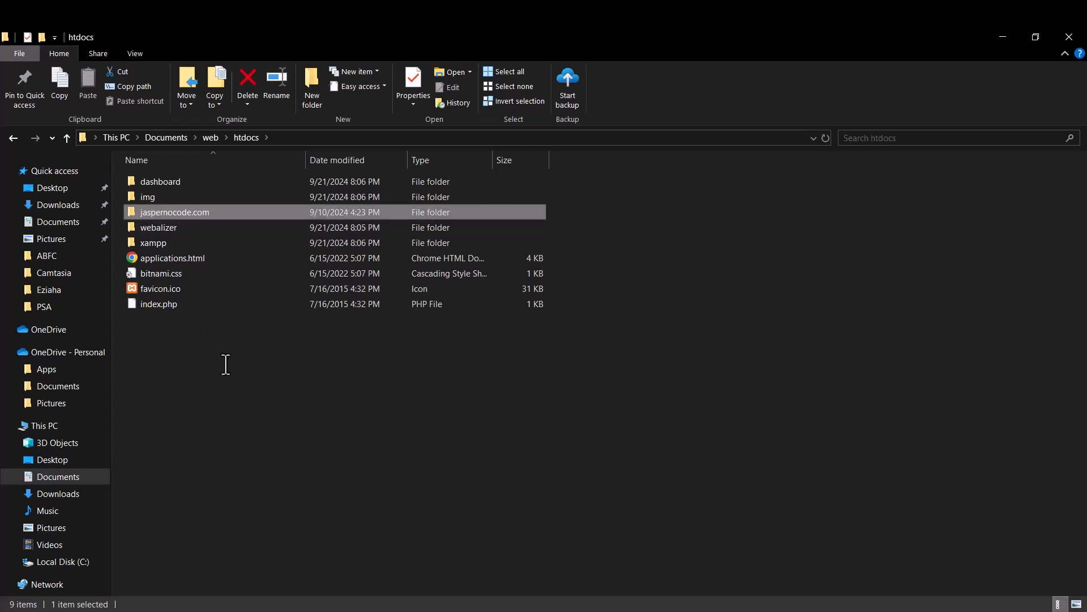
{"action": "left_click", "coordinate": [440, 461]}
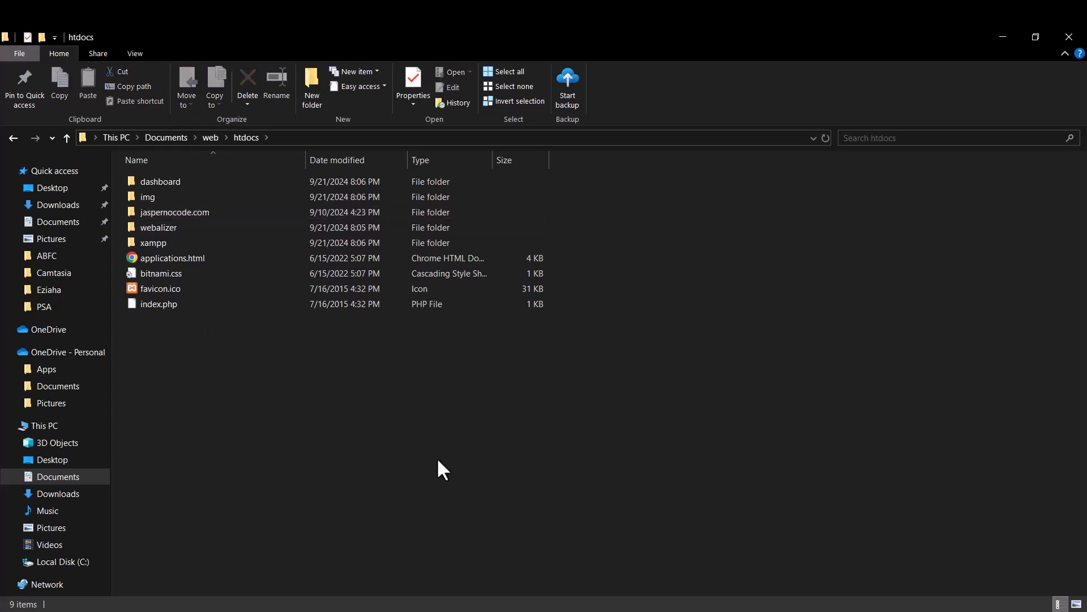
- Switch to Chrome and open localhost to load the XAMPP dashboard in place of the wordpress.org page
{"action": "left_click", "coordinate": [507, 611]}
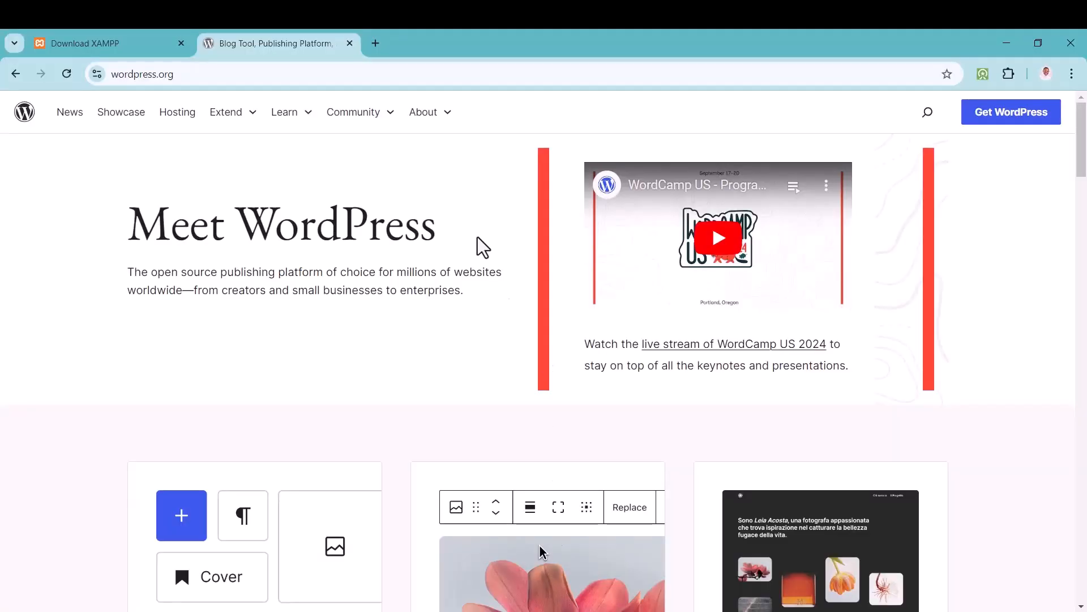
{"action": "left_click", "coordinate": [378, 75]}
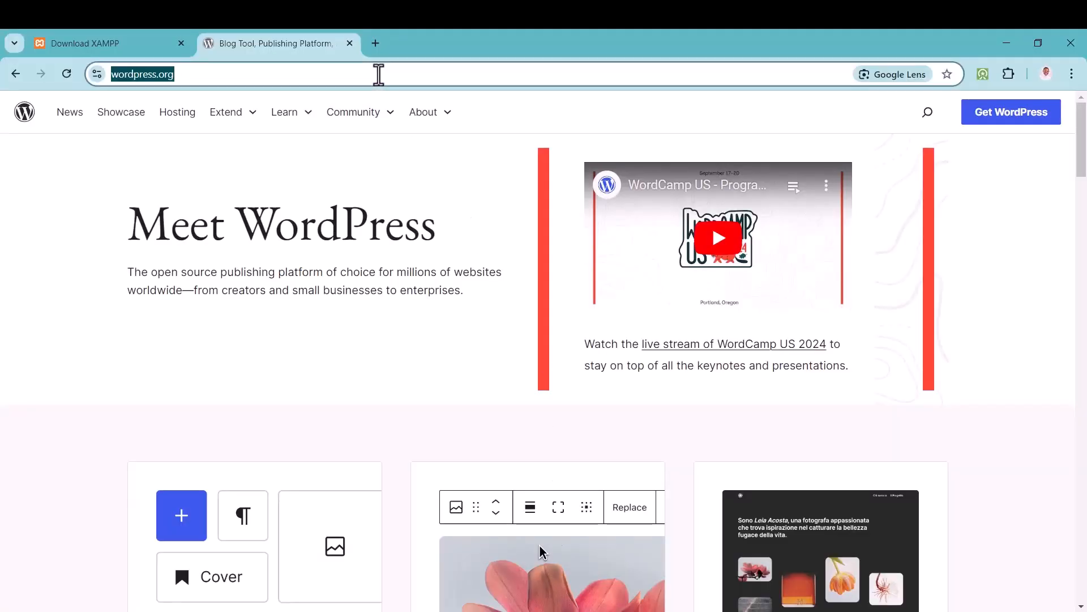
{"action": "type", "text": "l"}
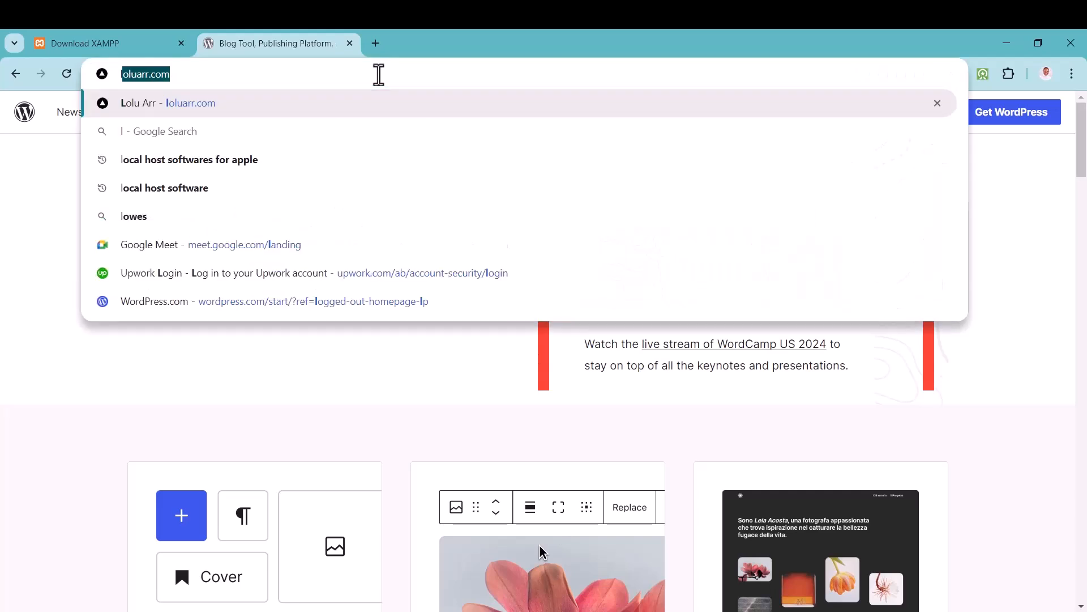
{"action": "type", "text": "ocalhost"}
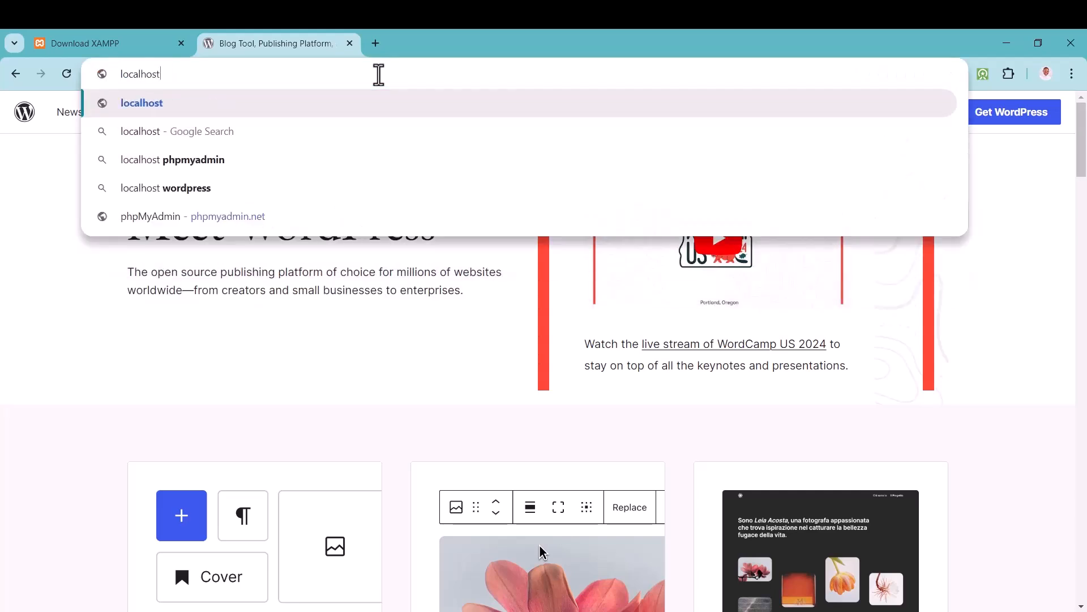
{"action": "key", "text": "Return"}
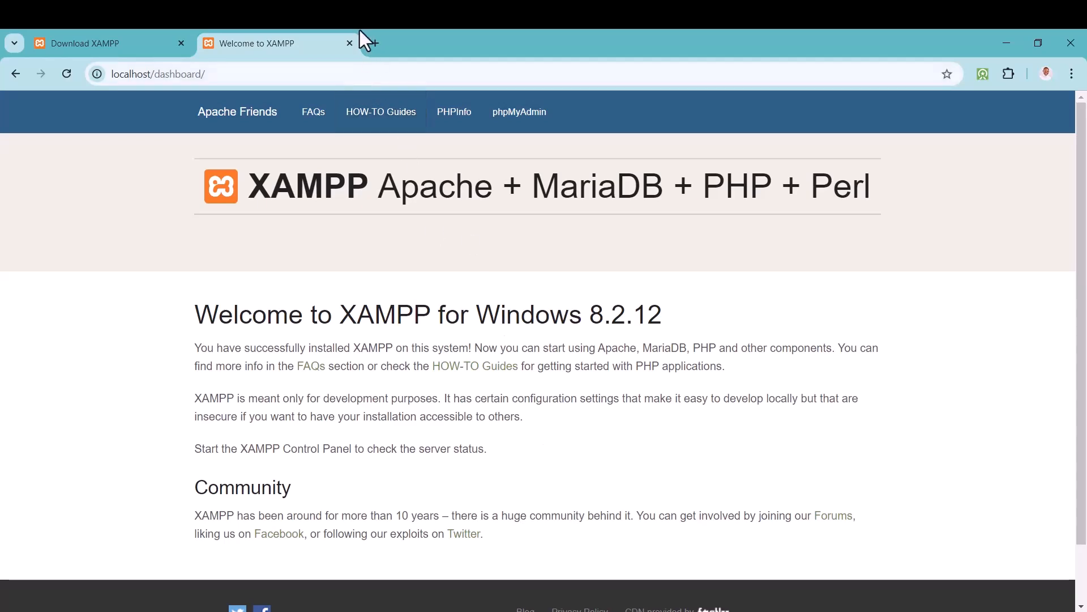
- Open localhost/jaspernocode.com in a new tab and continue the WordPress setup in English (United States)
{"action": "left_click", "coordinate": [376, 43]}
{"action": "type", "text": "loc"}
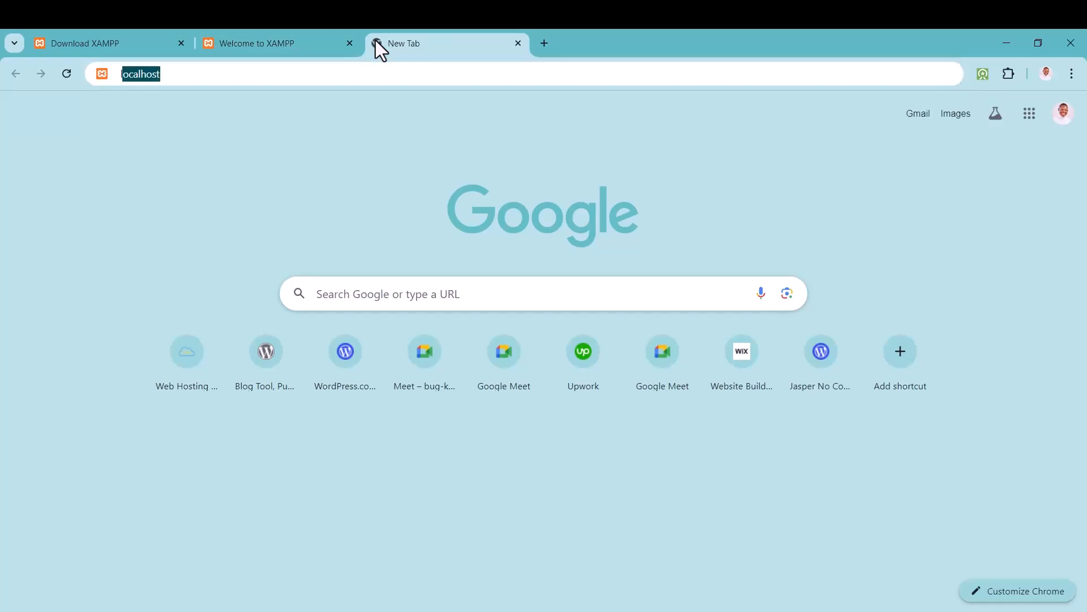
{"action": "type", "text": "alhost/"}
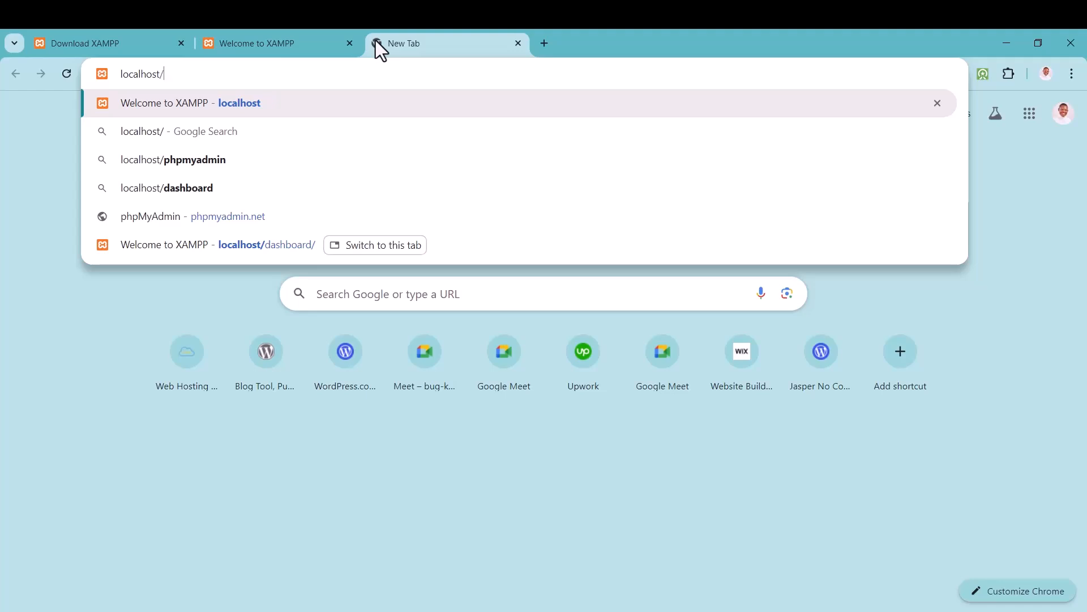
{"action": "type", "text": "jaspe"}
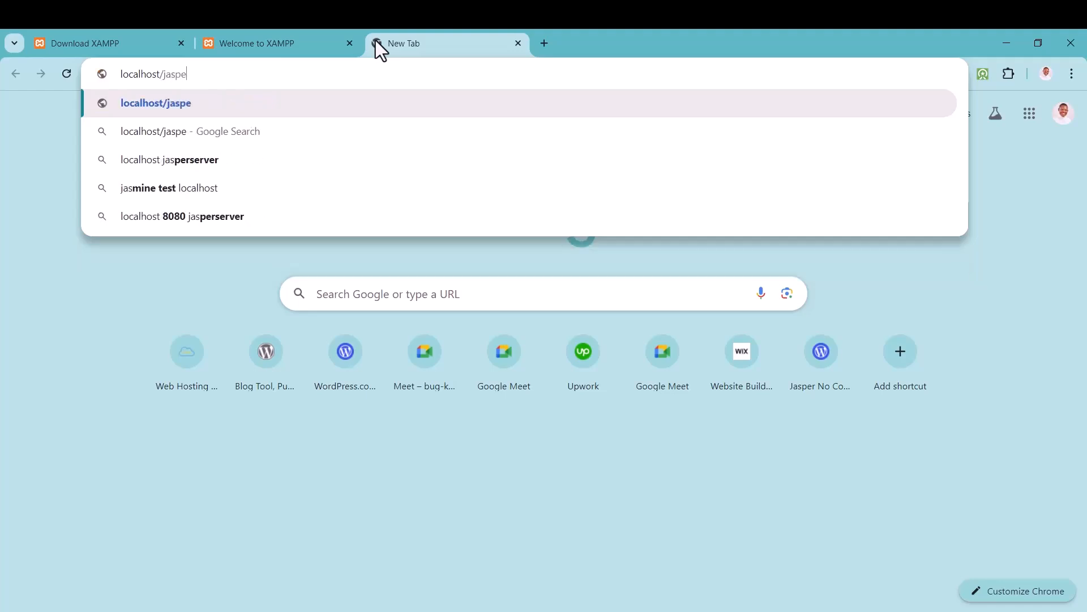
{"action": "type", "text": "rnocode."}
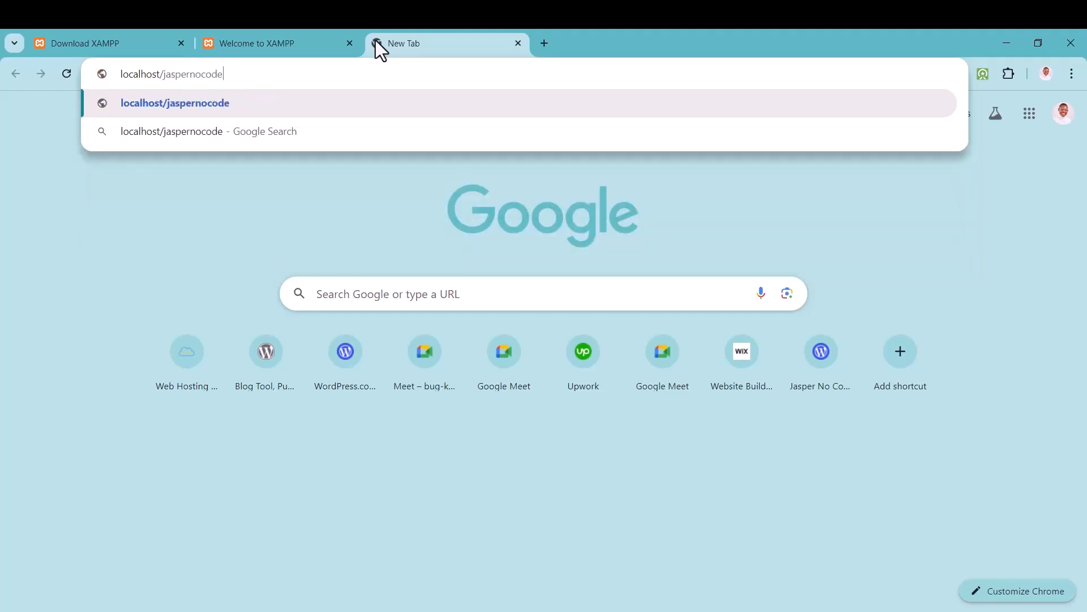
{"action": "type", "text": "com"}
{"action": "key", "text": "Return"}
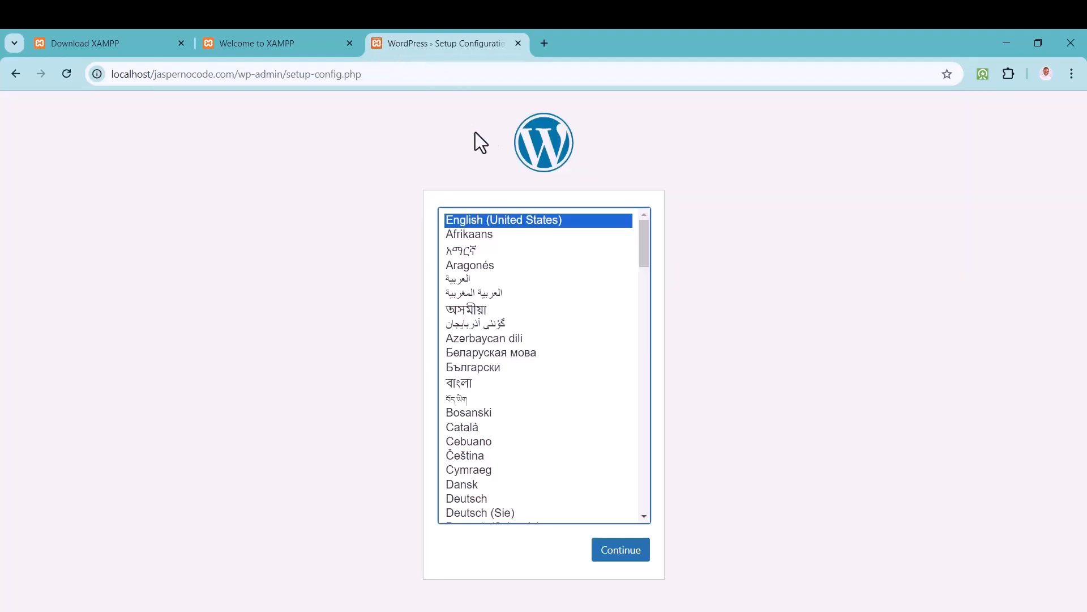
{"action": "left_click", "coordinate": [631, 554]}
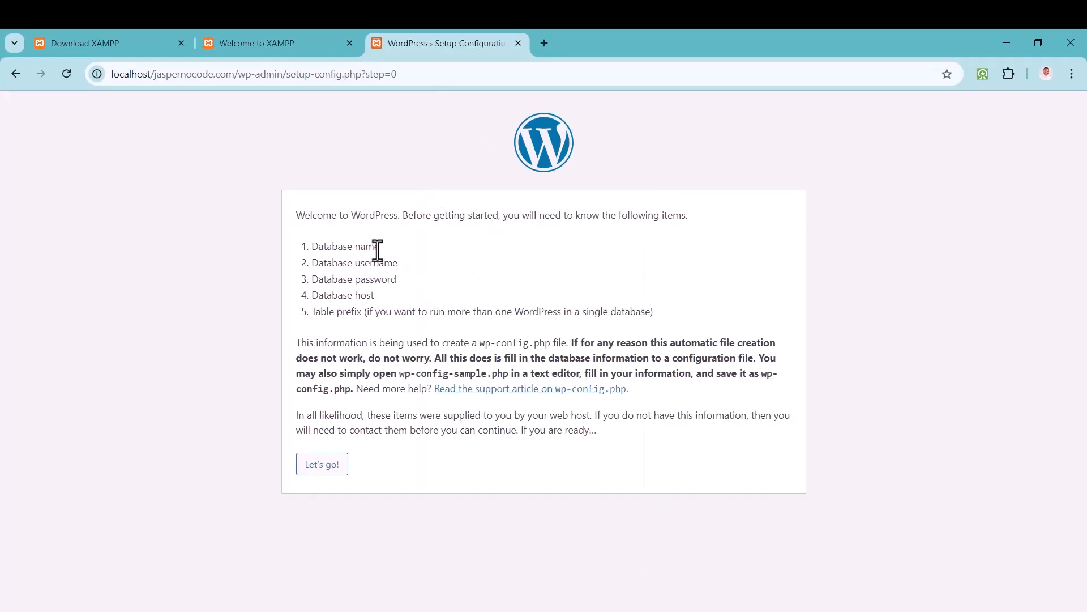
{"action": "mouse_move", "coordinate": [379, 247]}
{"action": "left_mouse_down"}
{"action": "mouse_move", "coordinate": [311, 249]}
{"action": "mouse_move", "coordinate": [397, 248]}
{"action": "left_mouse_up"}
- Open phpMyAdmin for the MySQL module from the XAMPP Control Panel and minimize the Control Panel
{"action": "left_click", "coordinate": [291, 46]}
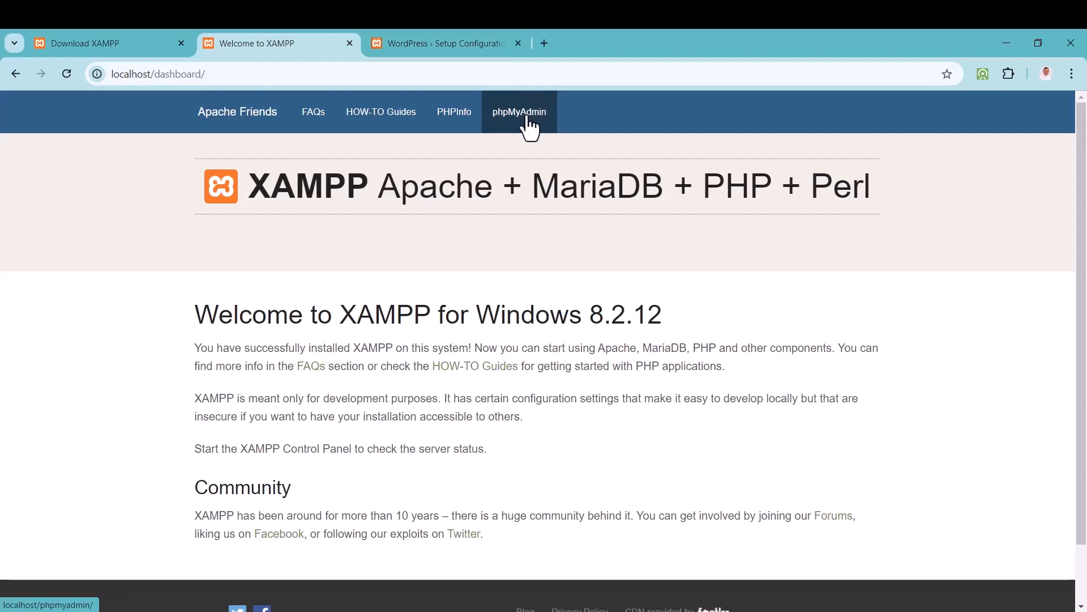
{"action": "left_click", "coordinate": [650, 610]}
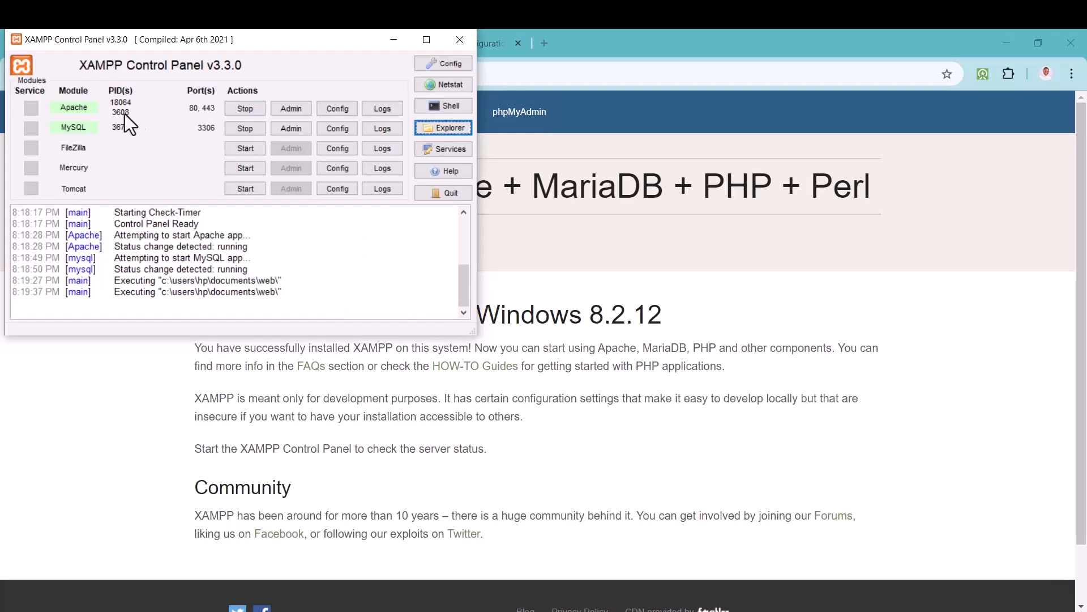
{"action": "left_click", "coordinate": [287, 133]}
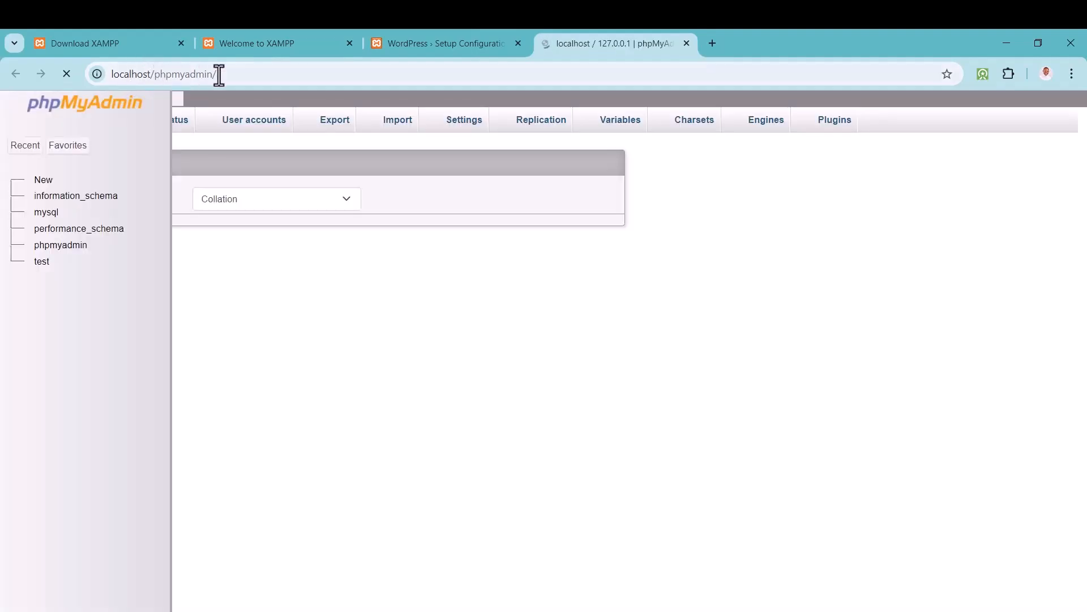
{"action": "left_click", "coordinate": [277, 44]}
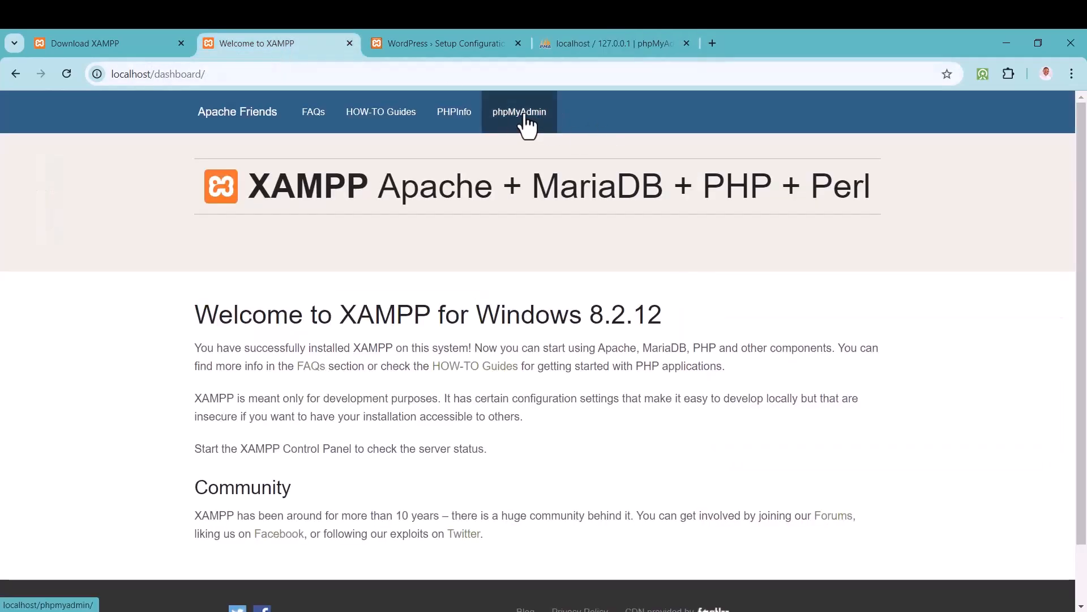
{"action": "left_click", "coordinate": [611, 43]}
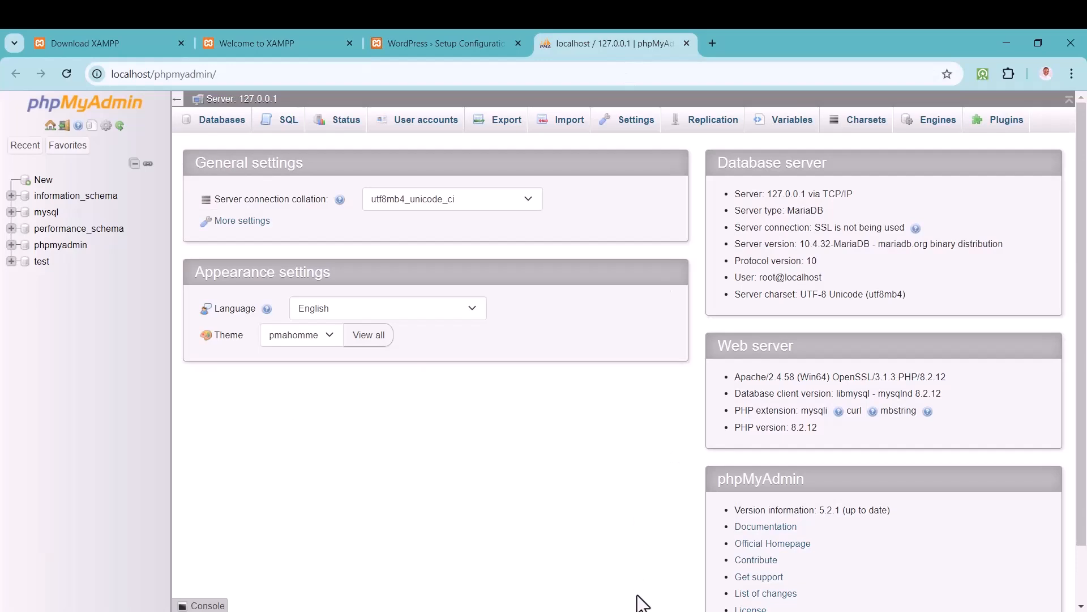
{"action": "left_click", "coordinate": [638, 610]}
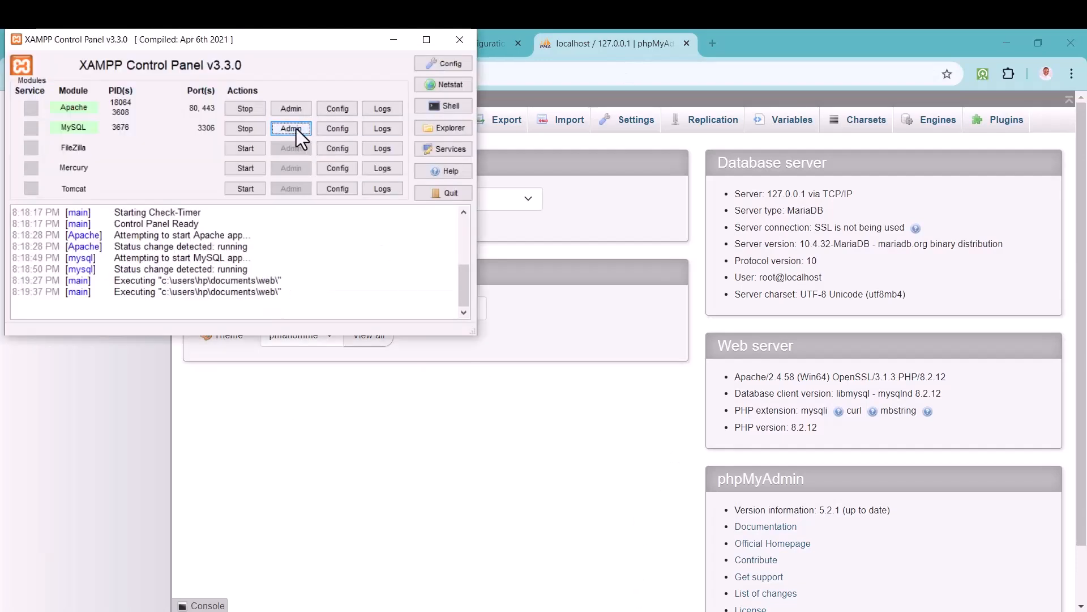
{"action": "left_click", "coordinate": [395, 40]}
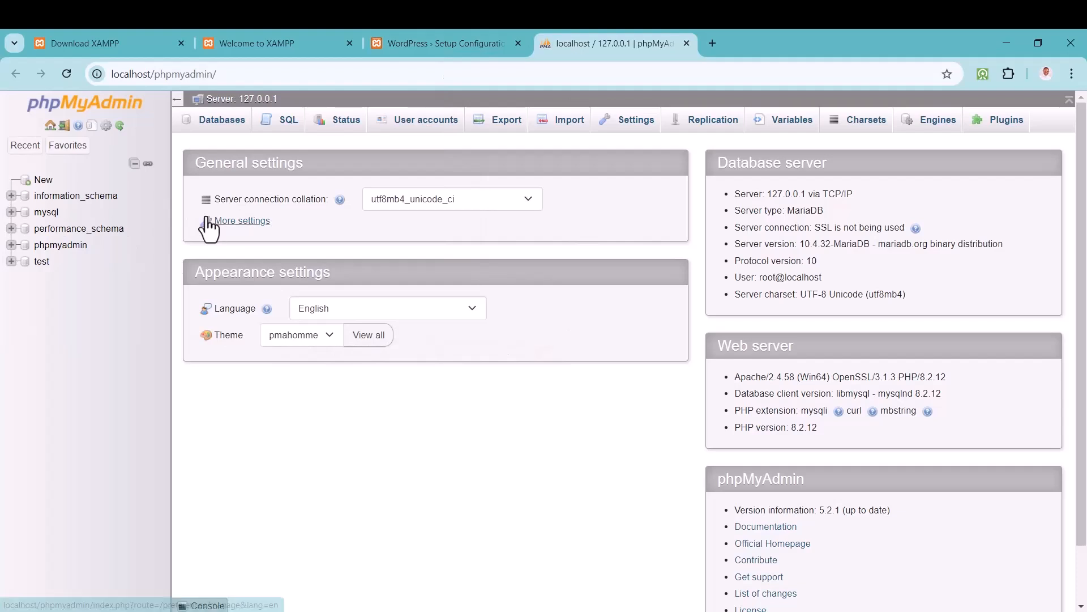
- Create a new database named nocode in phpMyAdmin
{"action": "left_click", "coordinate": [44, 181]}
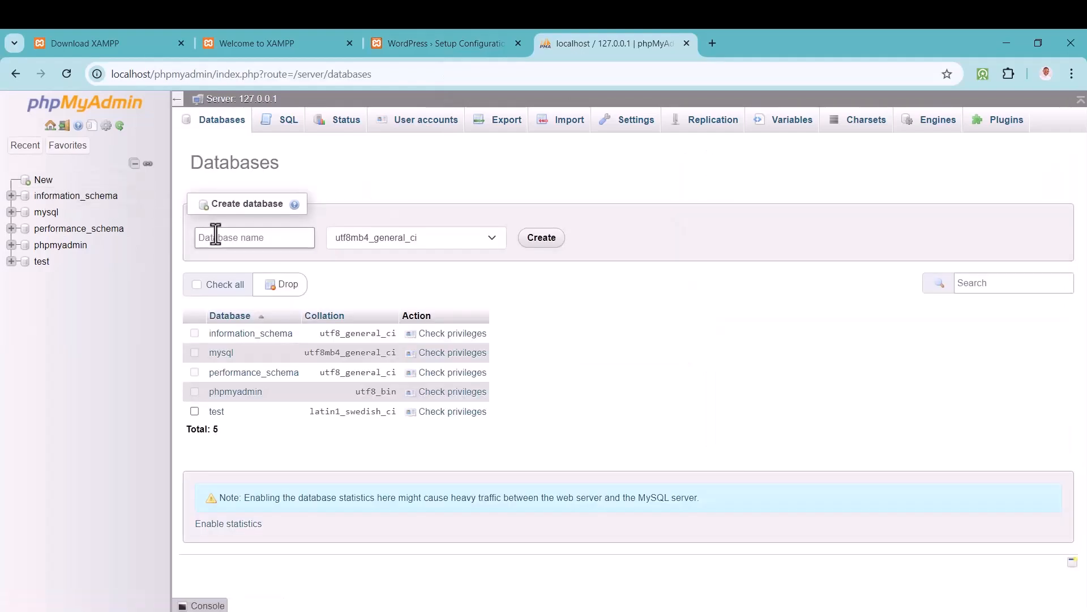
{"action": "type", "text": "nocode"}
{"action": "left_click", "coordinate": [560, 240]}
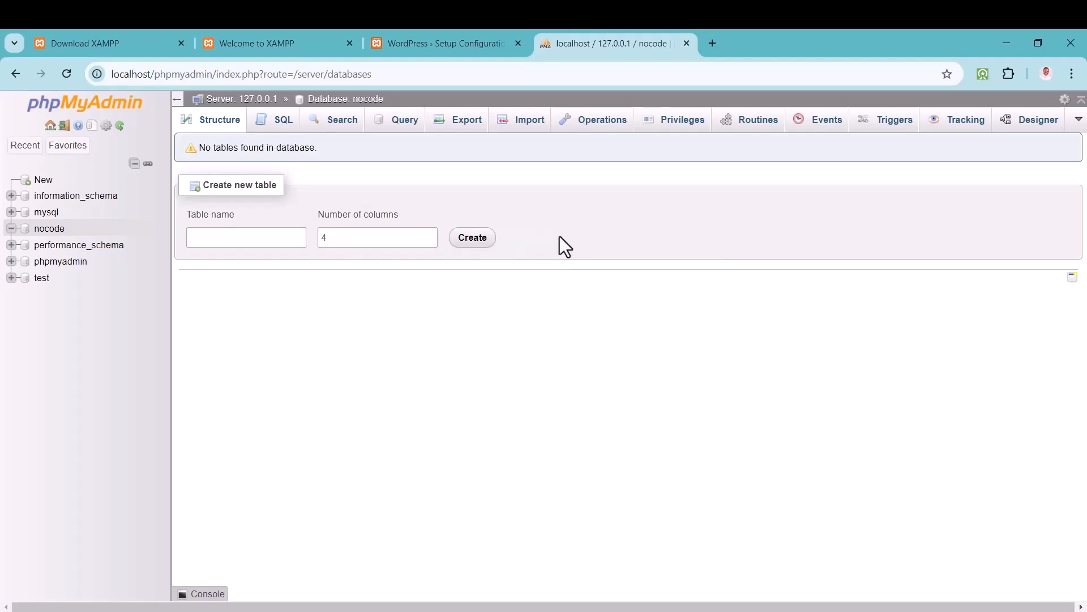
- Return to the WordPress setup and submit the connection details with database name nocode, username root and no password
{"action": "left_click", "coordinate": [447, 40]}
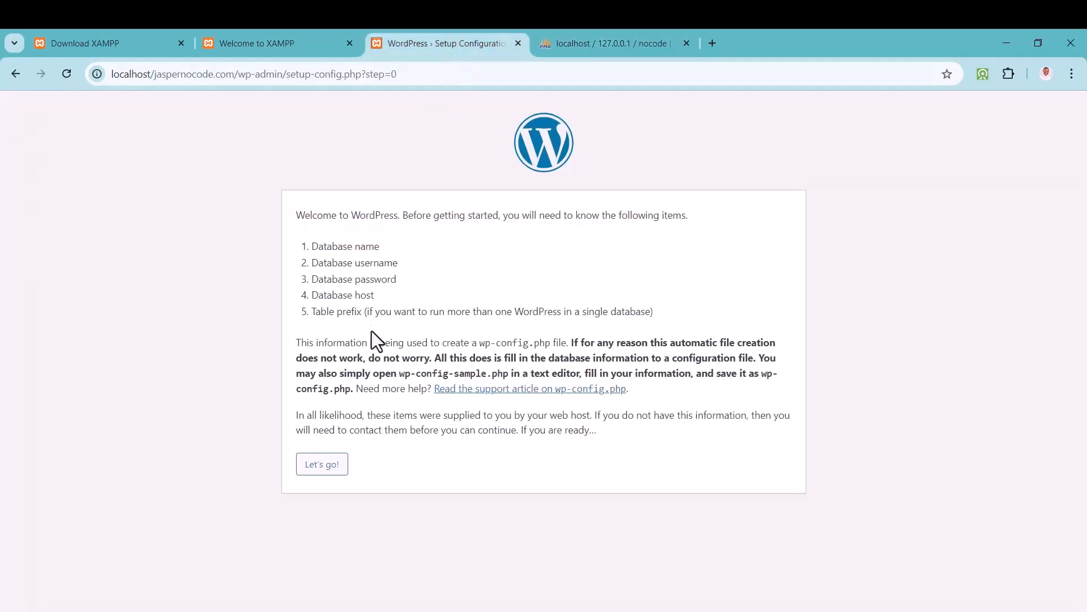
{"action": "left_click", "coordinate": [324, 468]}
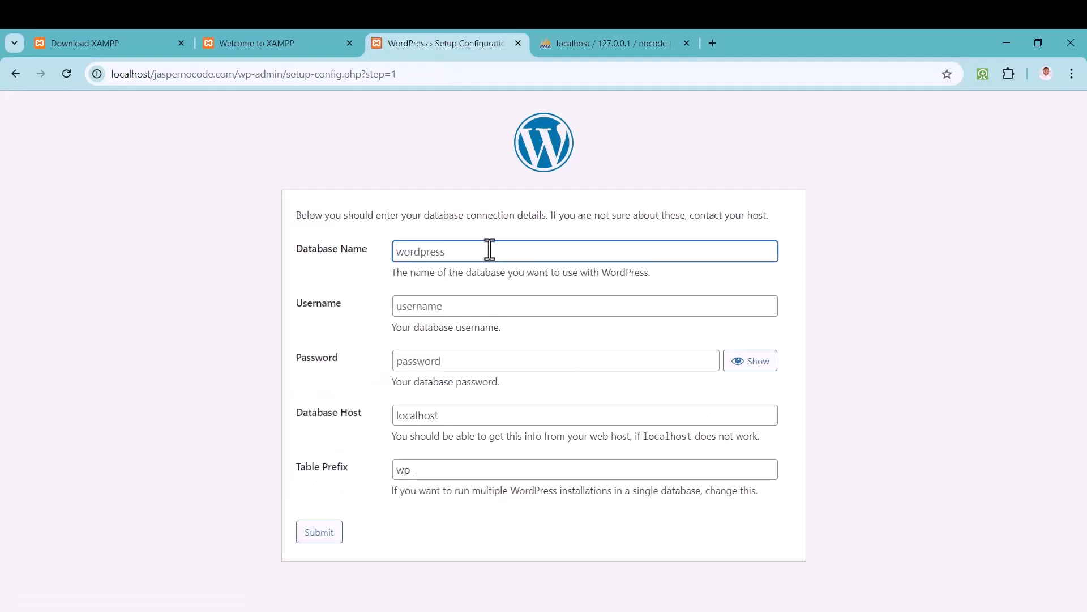
{"action": "type", "text": "nocode"}
{"action": "left_click", "coordinate": [472, 309]}
{"action": "type", "text": "root"}
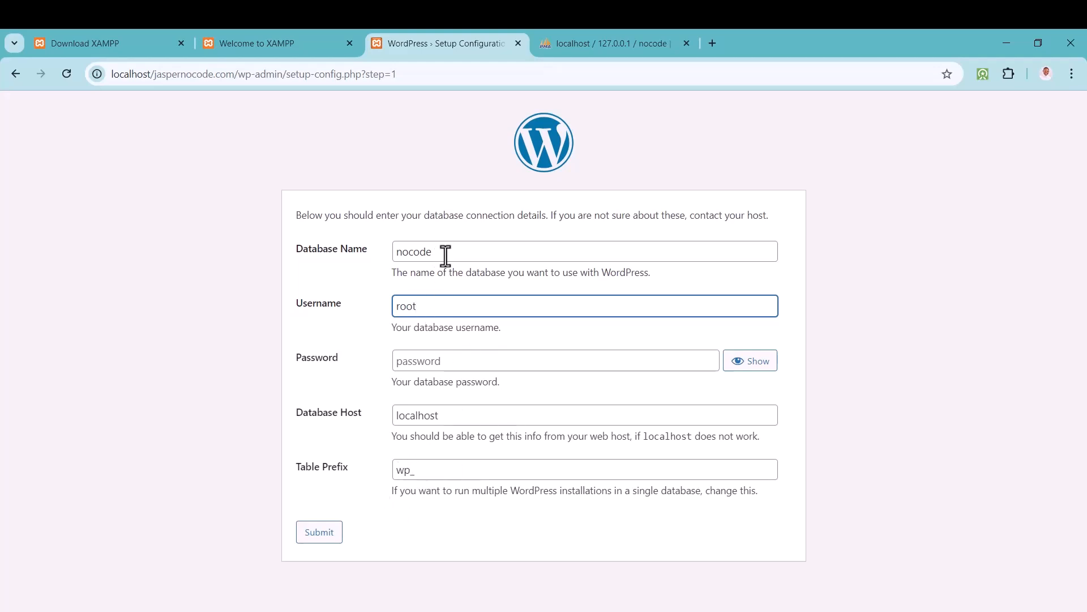
{"action": "left_click", "coordinate": [317, 535]}
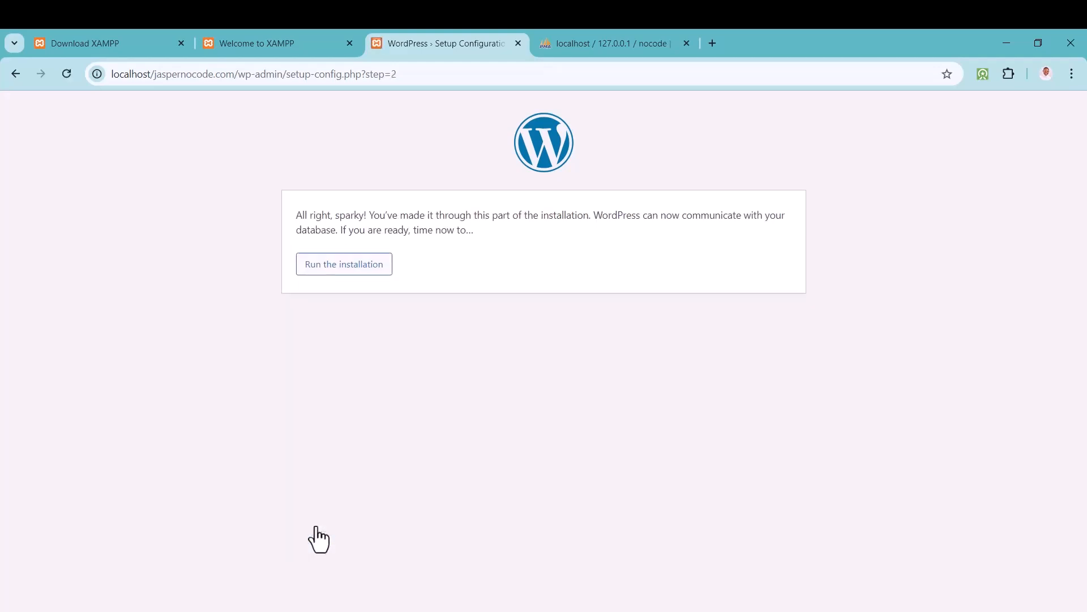
- Run the WordPress installation, set the site title to "Jasper No Code" and enter the administrator's username
{"action": "left_click", "coordinate": [355, 265]}
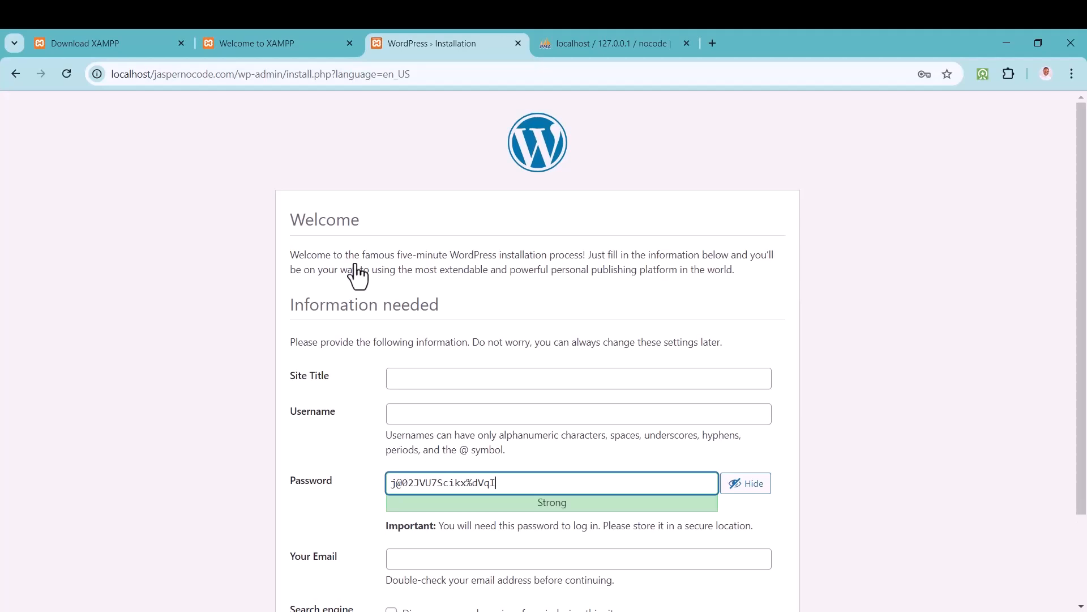
{"action": "left_click", "coordinate": [440, 375]}
{"action": "type", "text": "Jasper No Coe"}
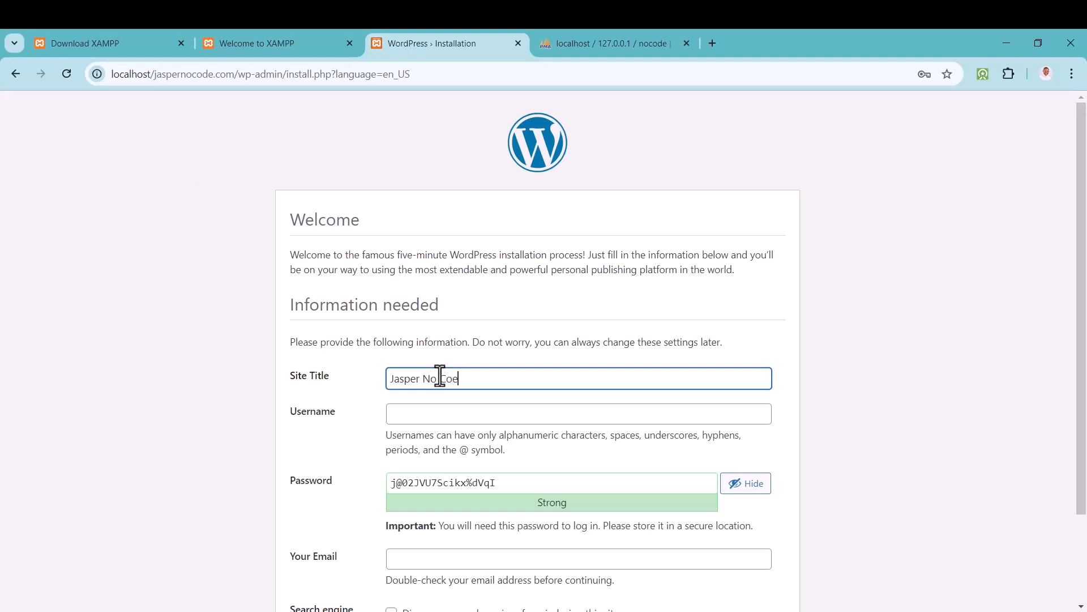
{"action": "key", "text": "BackSpace"}
{"action": "type", "text": "de"}
{"action": "left_click", "coordinate": [438, 417]}
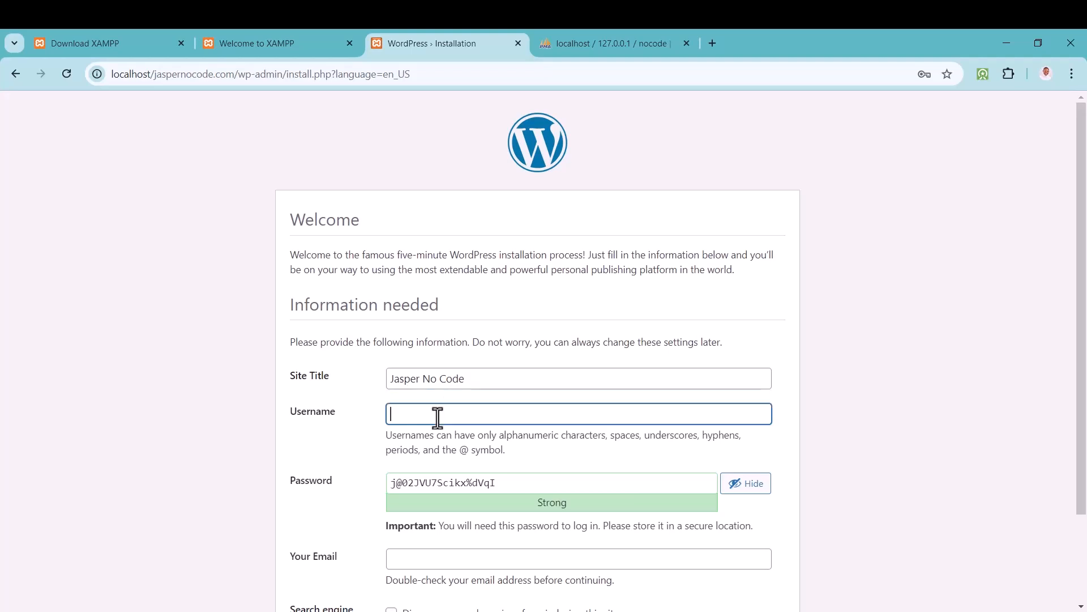
{"action": "type", "text": "Martins"}
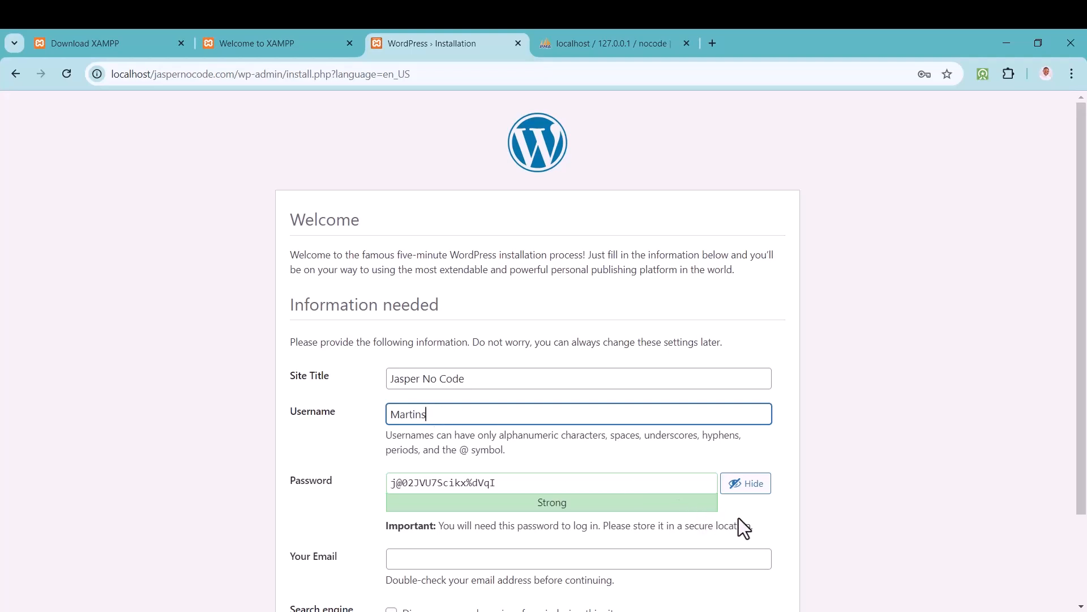
- Hide the generated administrator password and replace it with the chosen account password
{"action": "left_click", "coordinate": [747, 485]}
{"action": "left_click", "coordinate": [658, 483]}
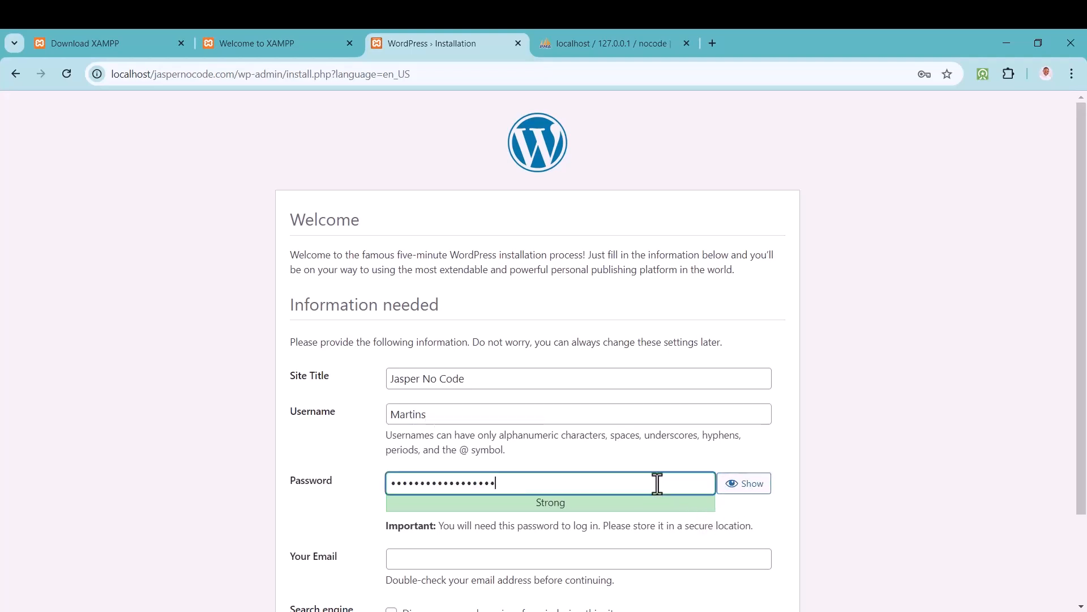
{"action": "key", "text": "ctrl+a"}
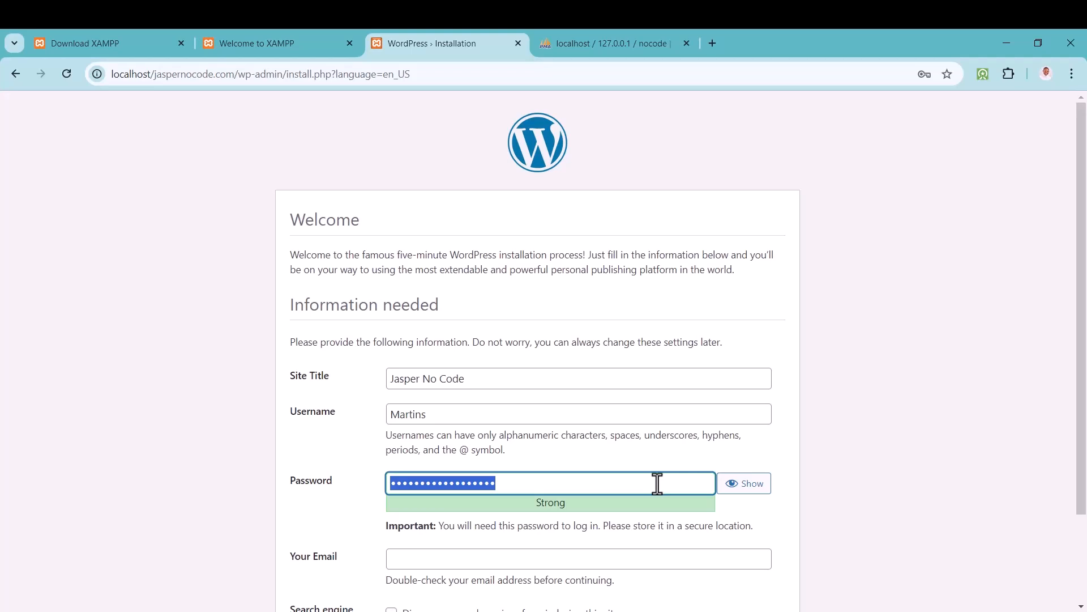
{"action": "key", "text": "ctrl+v"}
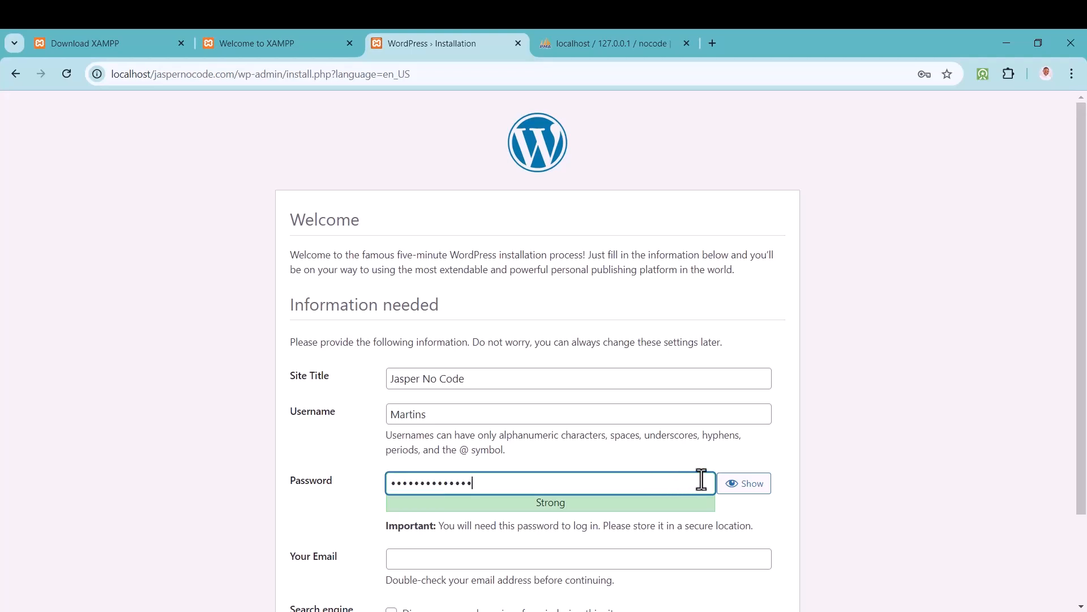
- Fill in the administrator's e-mail address and install WordPress
{"action": "scroll", "coordinate": [1082, 393], "scroll_direction": "down", "scroll_amount": 1}
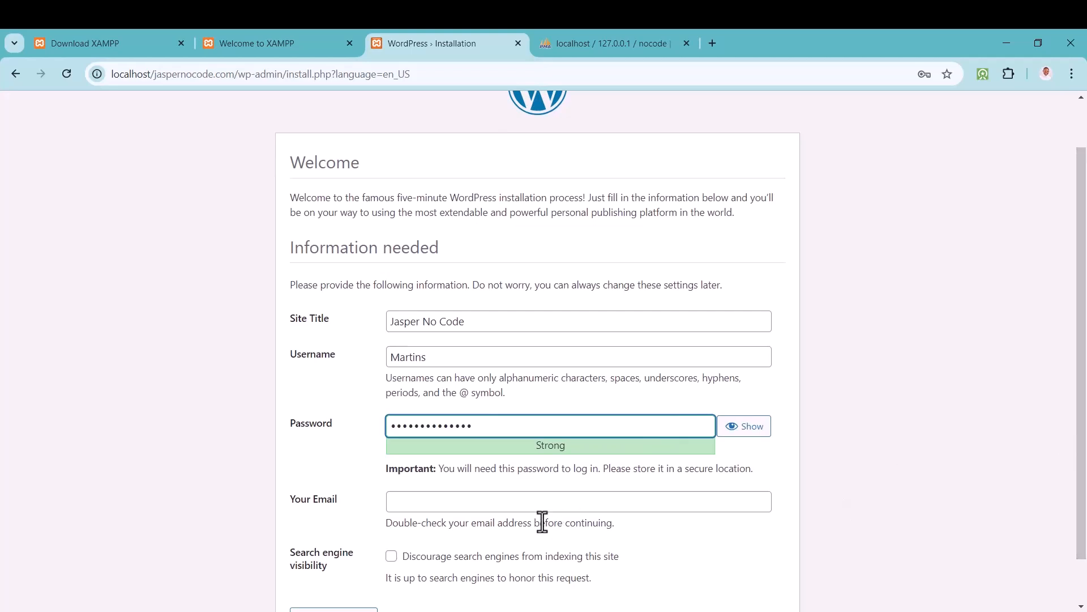
{"action": "left_click", "coordinate": [512, 503]}
{"action": "key", "text": "ctrl+v"}
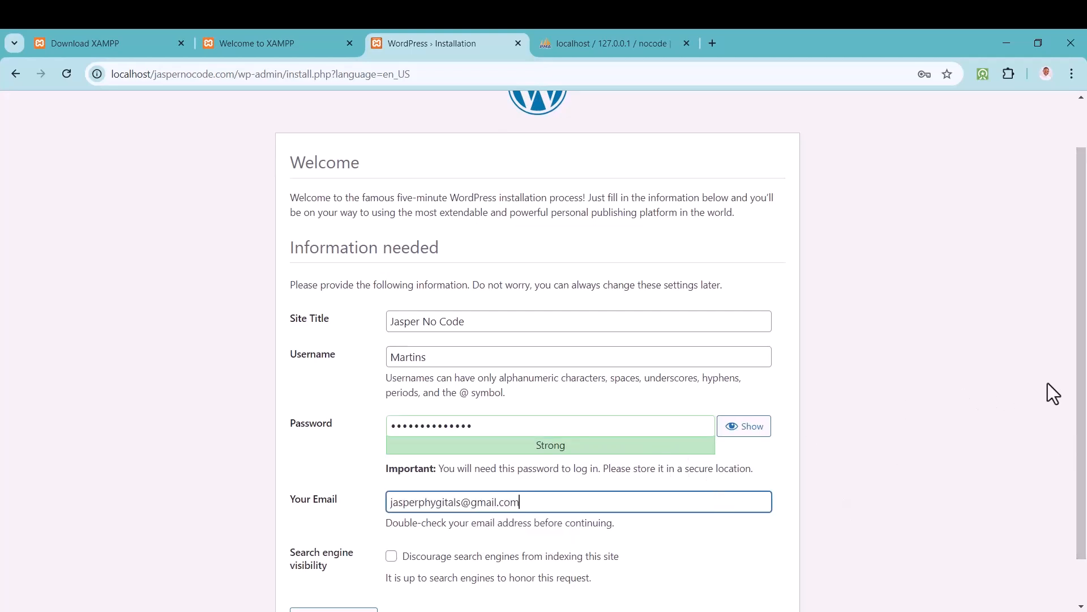
{"action": "scroll", "coordinate": [1078, 397], "scroll_direction": "down", "scroll_amount": 1}
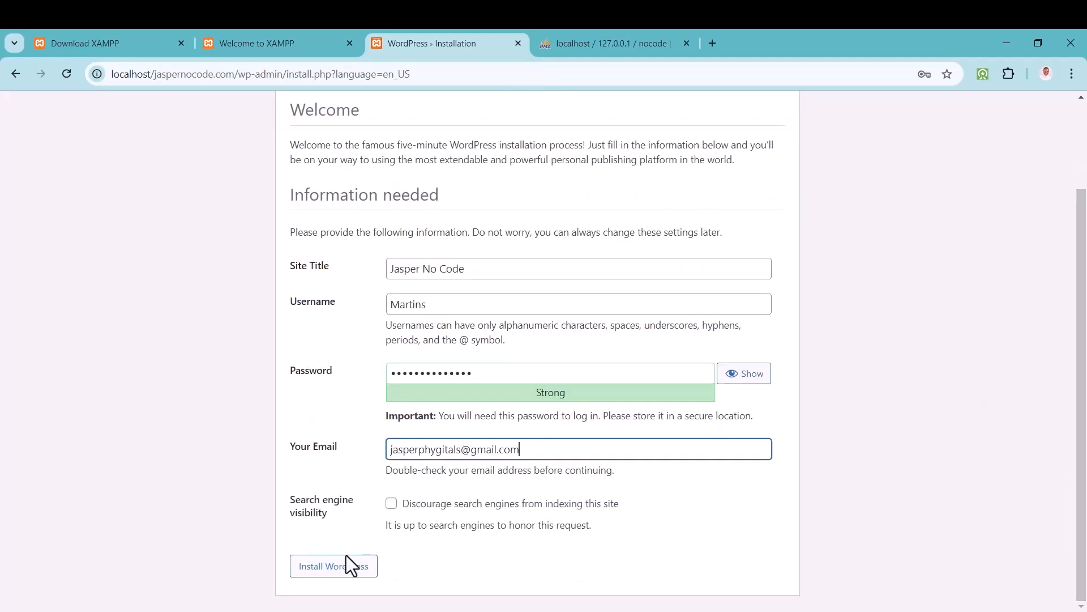
{"action": "left_click", "coordinate": [336, 566]}
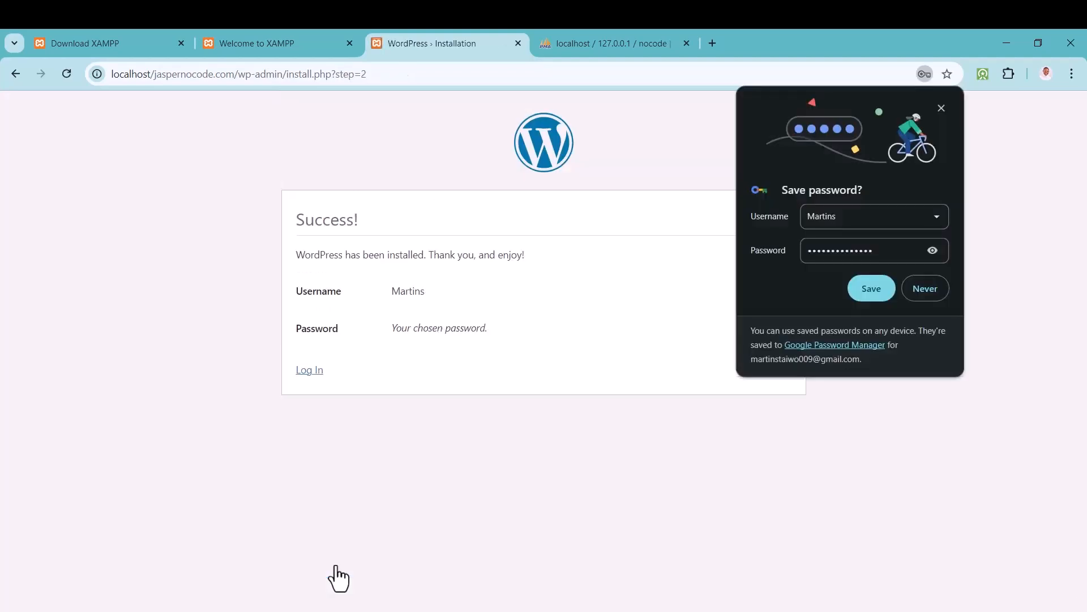
- Save the new site credentials in the browser and log in to the WordPress dashboard
{"action": "left_click", "coordinate": [883, 290]}
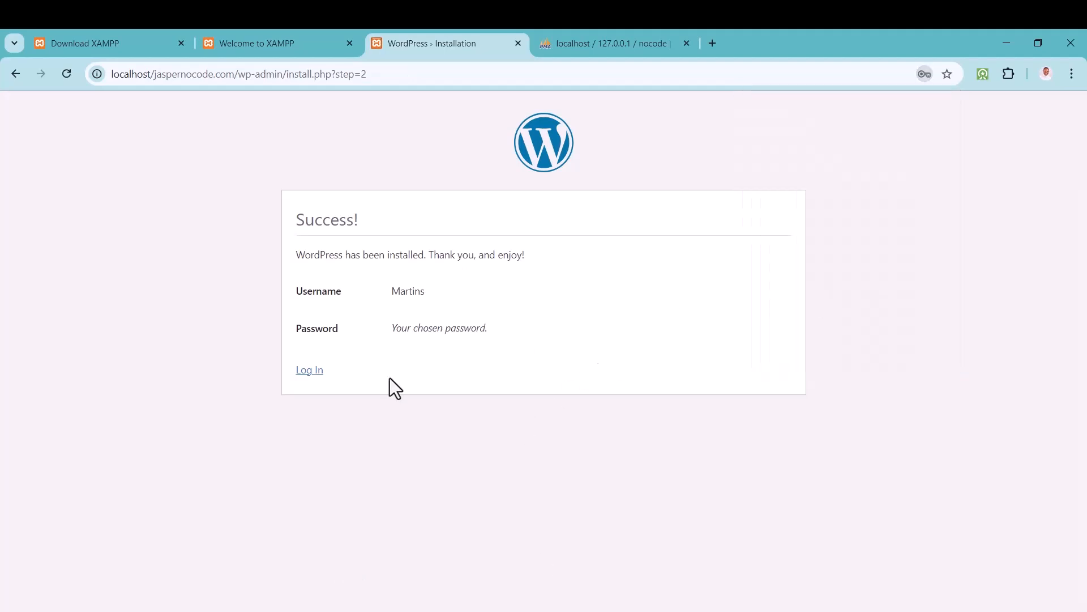
{"action": "left_click", "coordinate": [310, 373]}
{"action": "left_click", "coordinate": [626, 372]}
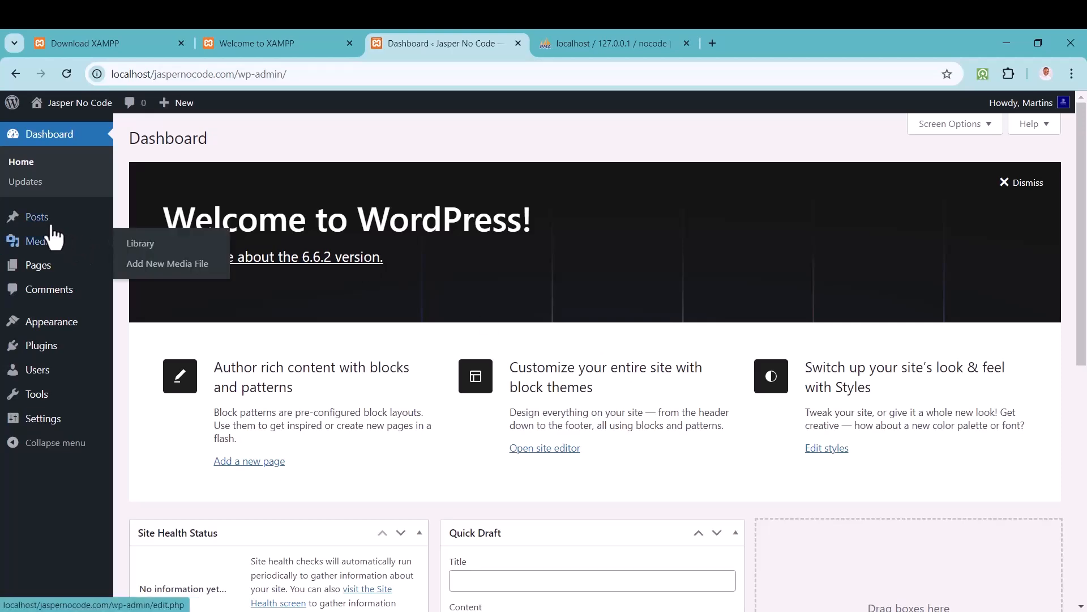
{"action": "mouse_move", "coordinate": [44, 252]}
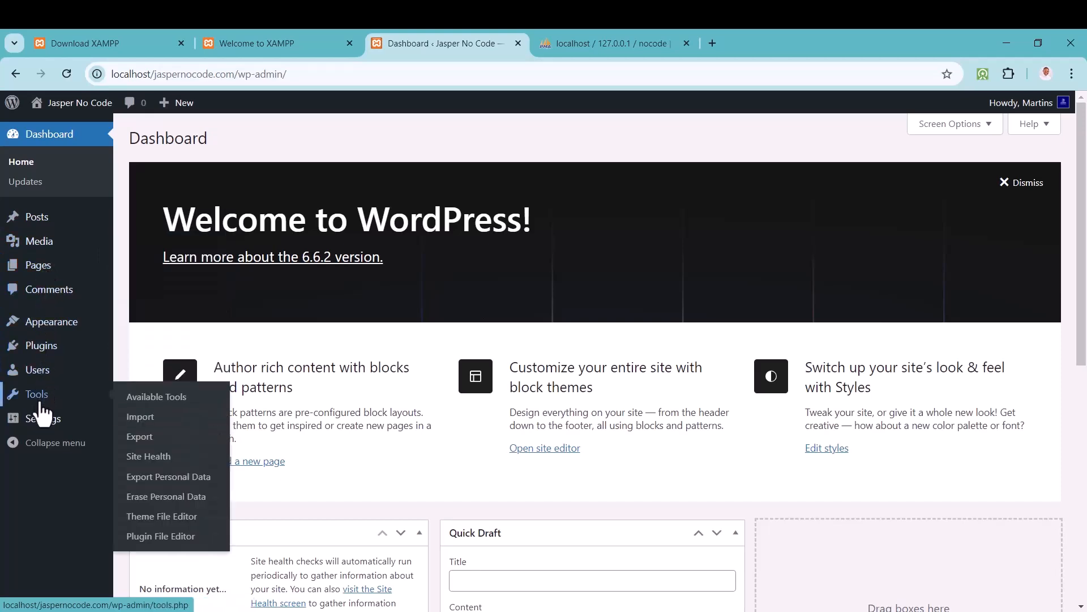
{"action": "mouse_move", "coordinate": [41, 428]}
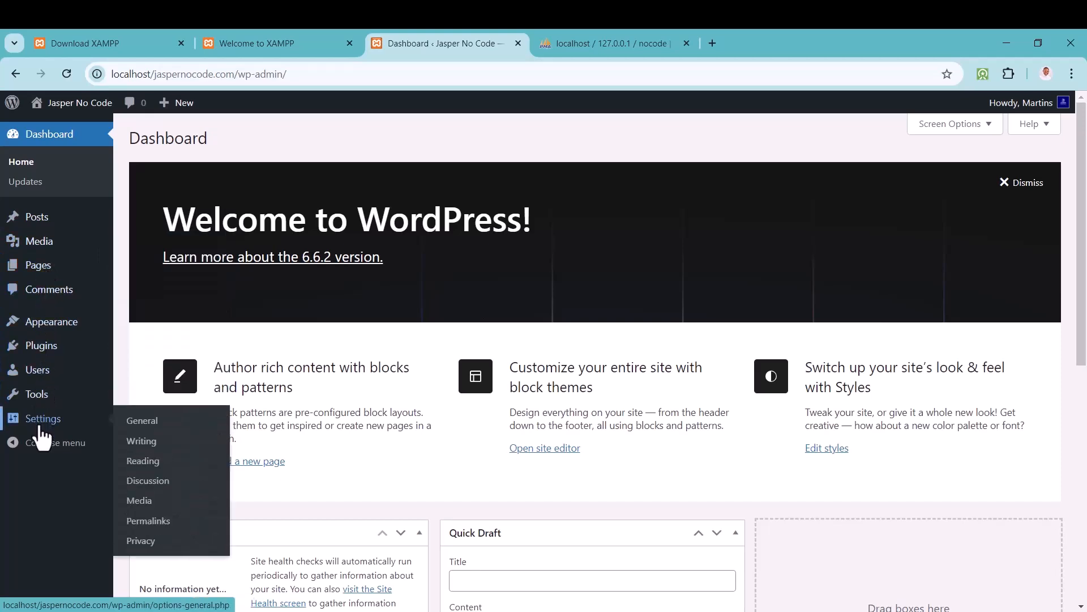